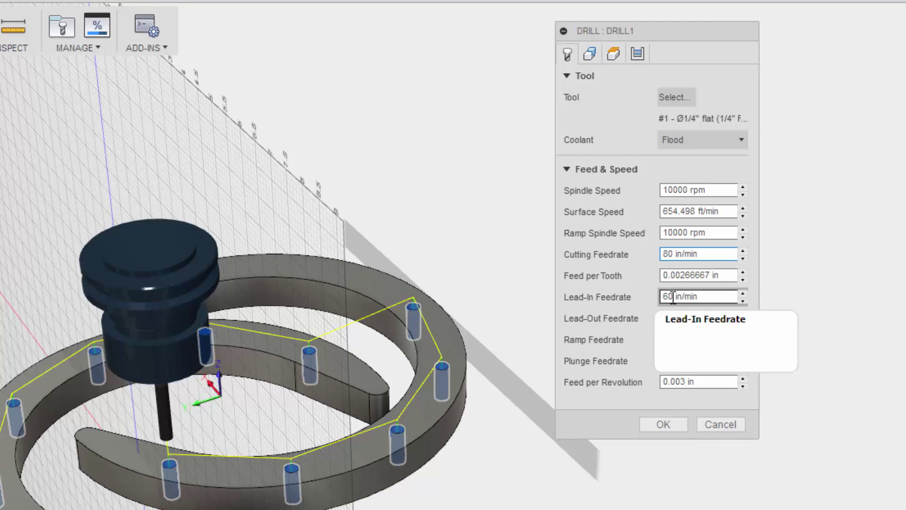
Set the cutting feedrate of the Drill1 operation to 115 in/min
double_click(674, 255)
type("115")
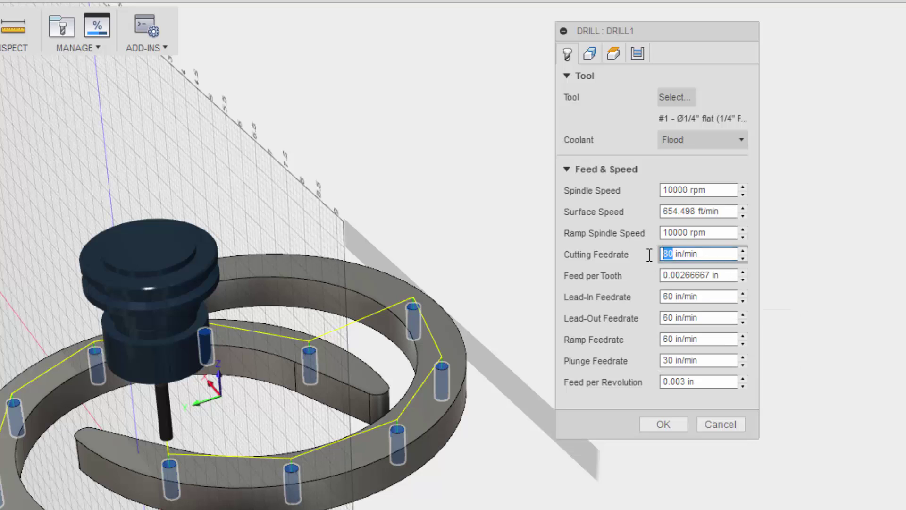
left_click(678, 296)
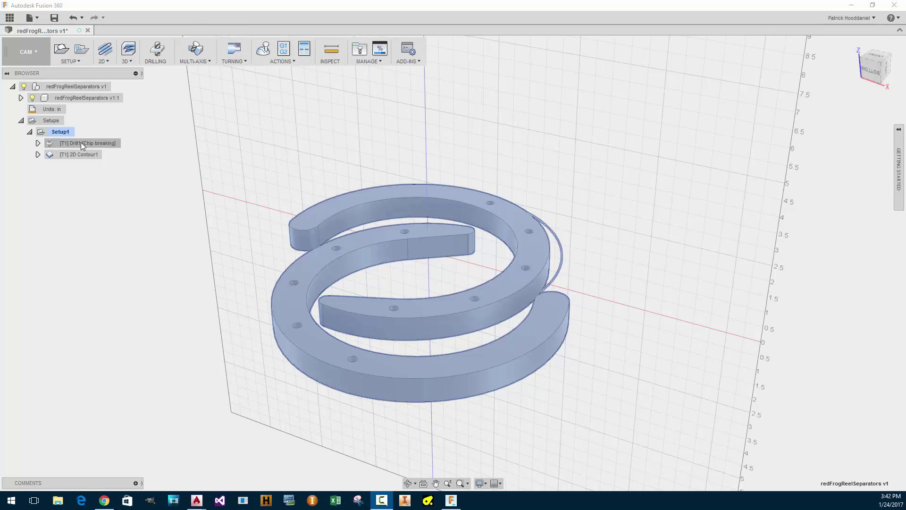
left_click(81, 143)
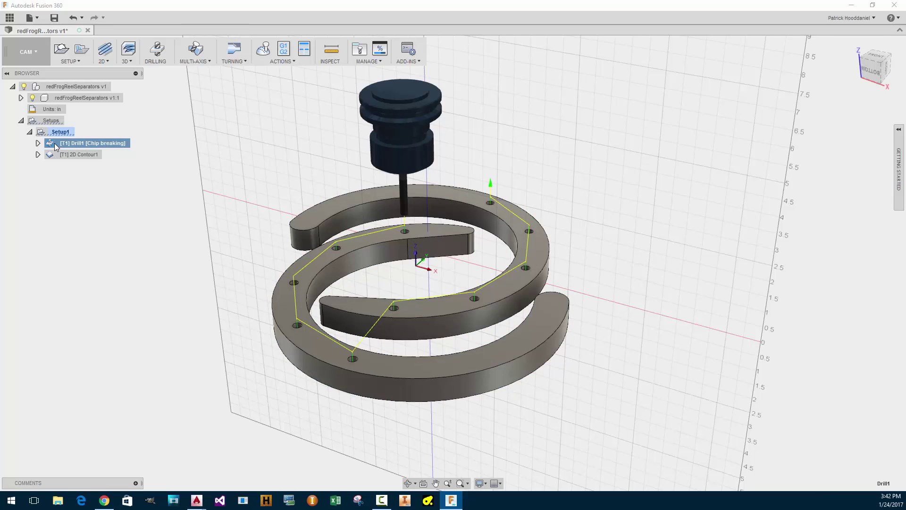
right_click(56, 144)
key("Escape")
Edit the 2D Contour1 operation and set its cutting feedrate to 115 in/min
left_click(64, 154)
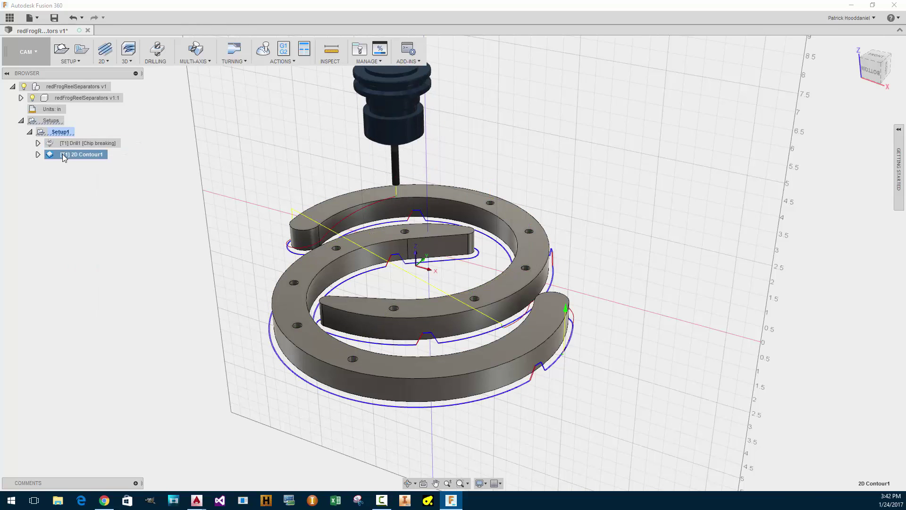
right_click(63, 155)
left_click(78, 160)
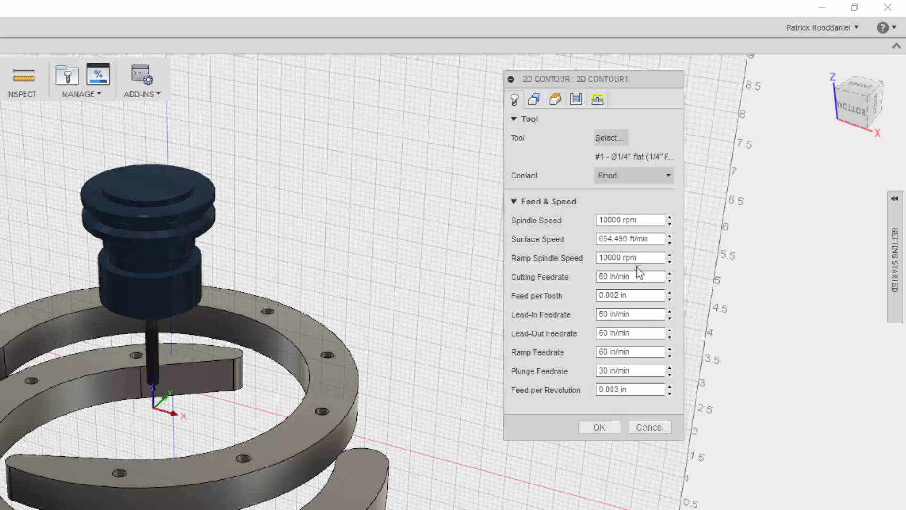
left_click(609, 276)
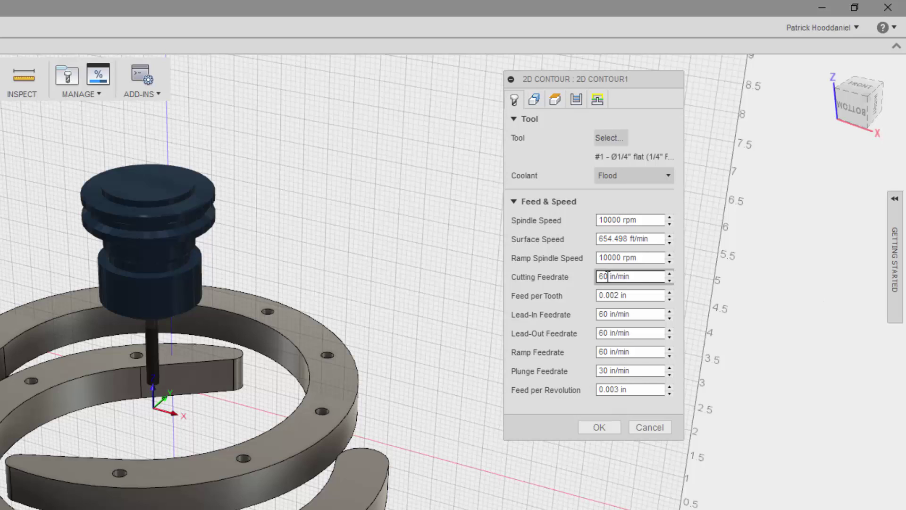
double_click(606, 276)
type("115")
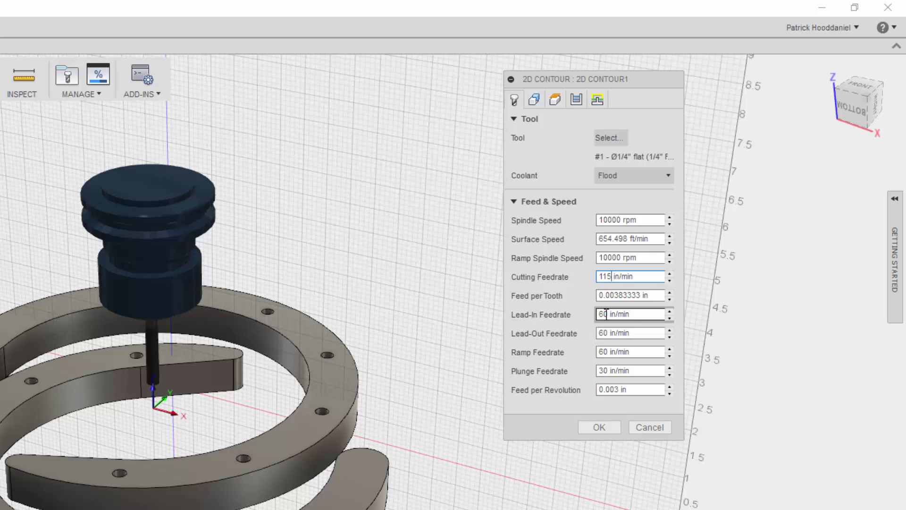
Set the contour's lead-in and lead-out feedrates to 115 in/min
left_click(606, 314)
type("115")
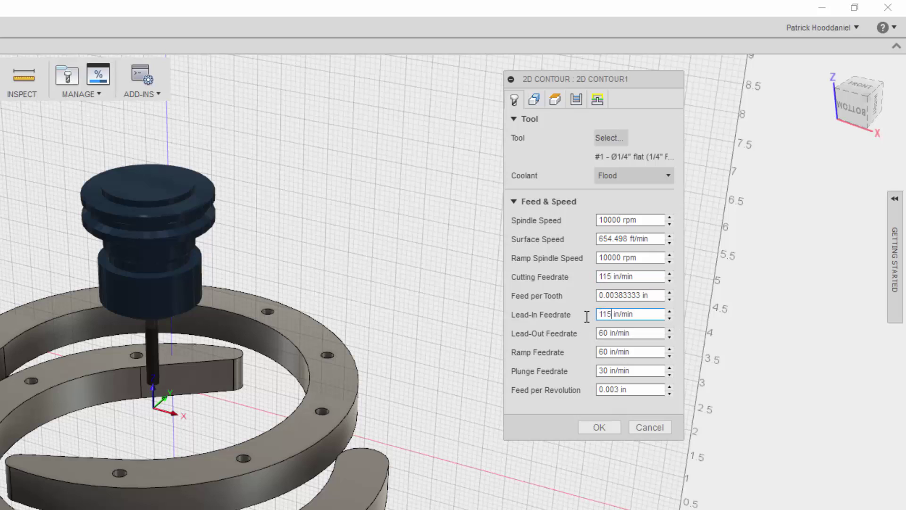
left_click(606, 333)
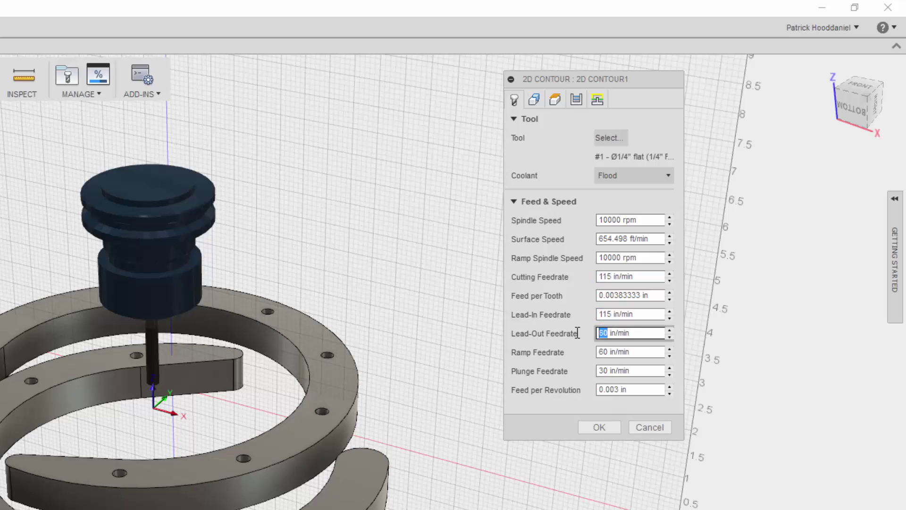
type("1")
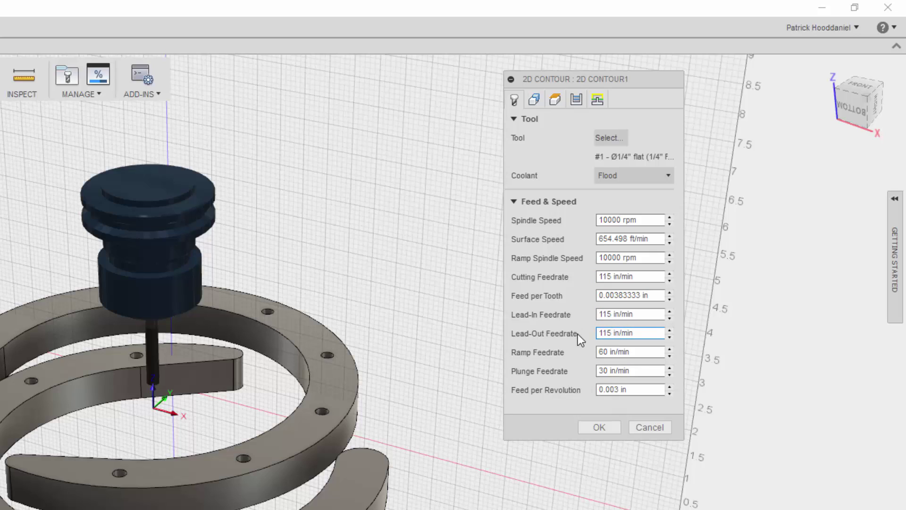
type("15")
Set the contour's ramp feedrate to 115 in/min and plunge feedrate to 80 in/min, and accept the operation settings
left_click(605, 351)
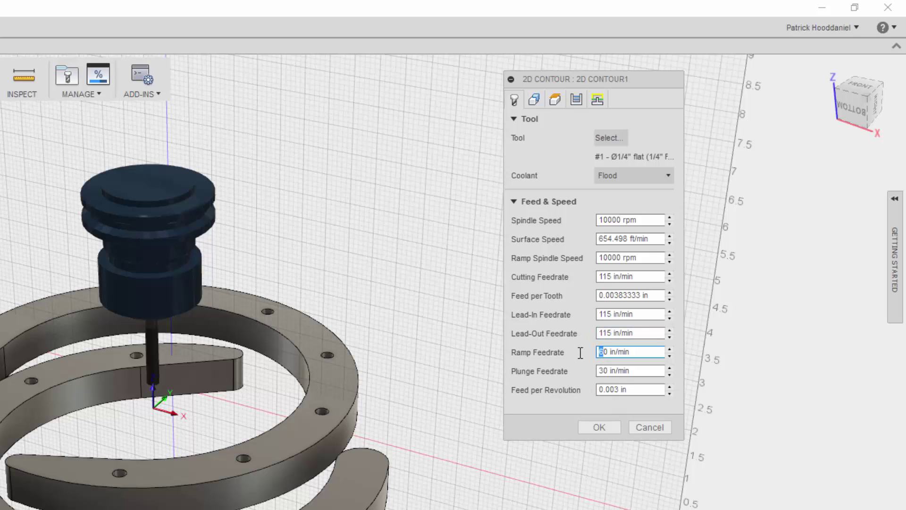
left_click(607, 370)
key("Delete")
key("Delete")
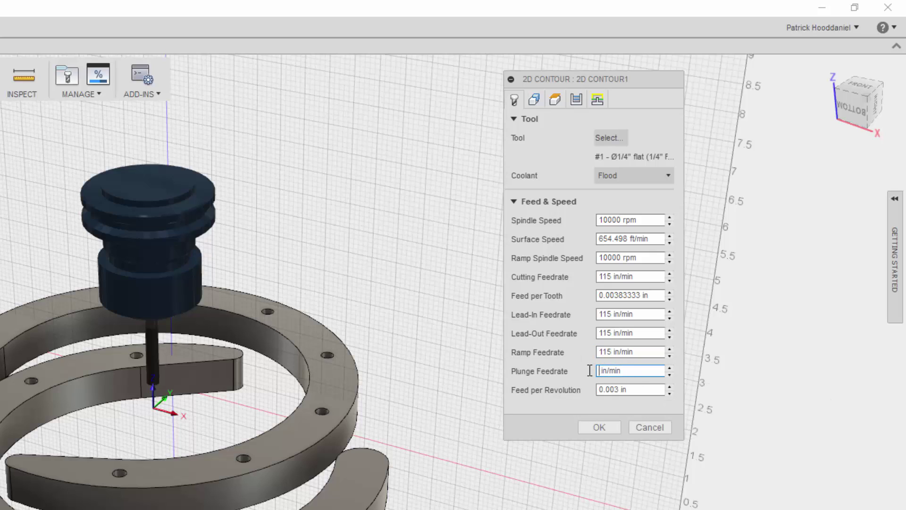
type("80")
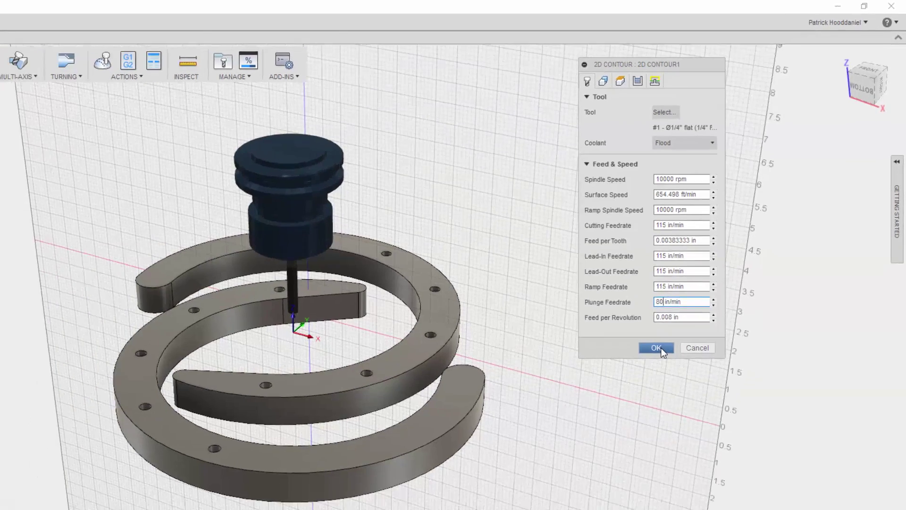
left_click(606, 426)
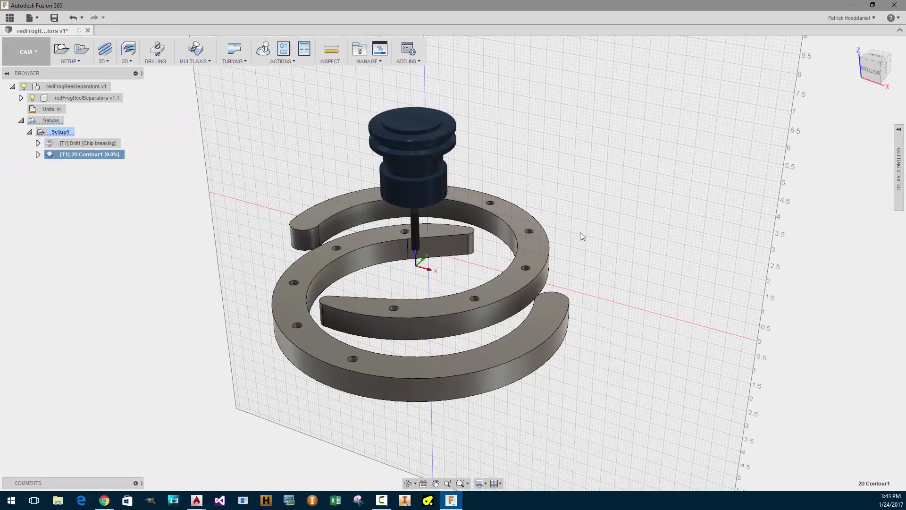
Reopen the 2D Contour1 operation for editing and set the finish feedrate of its passes to 140 in/min
left_click(57, 144)
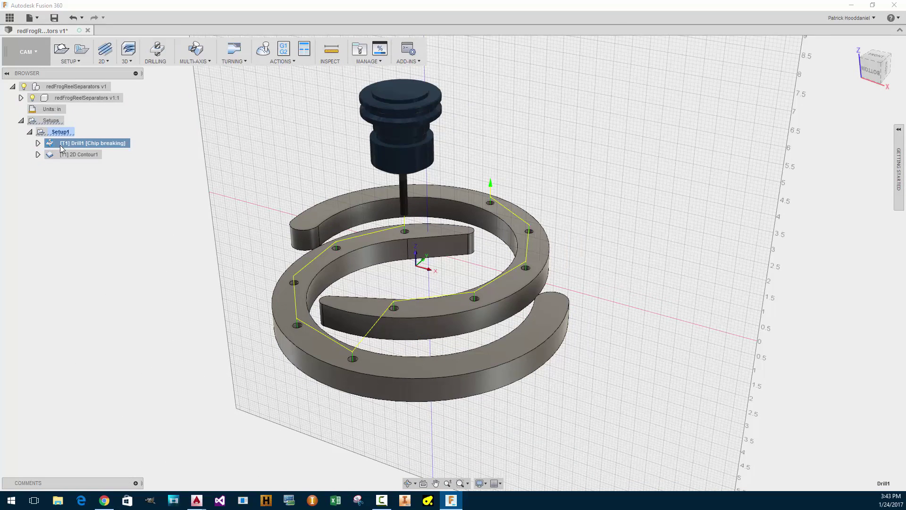
left_click(63, 155)
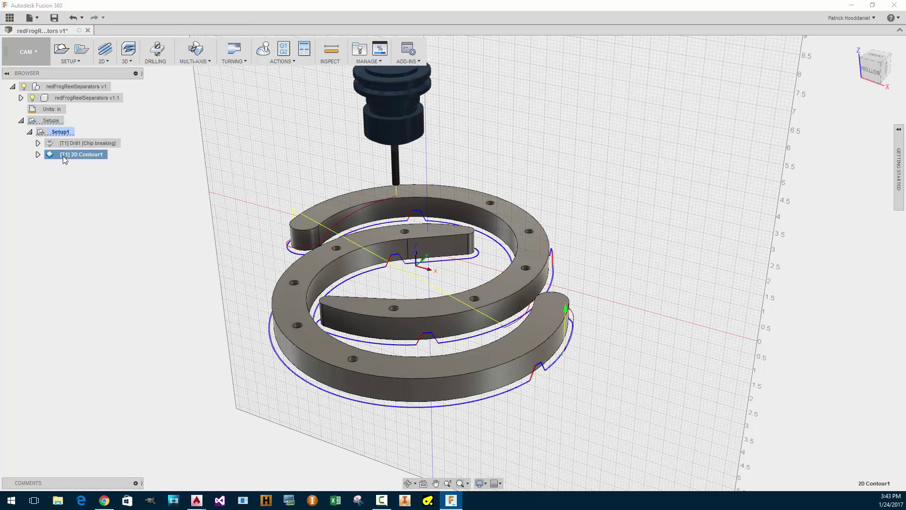
right_click(65, 159)
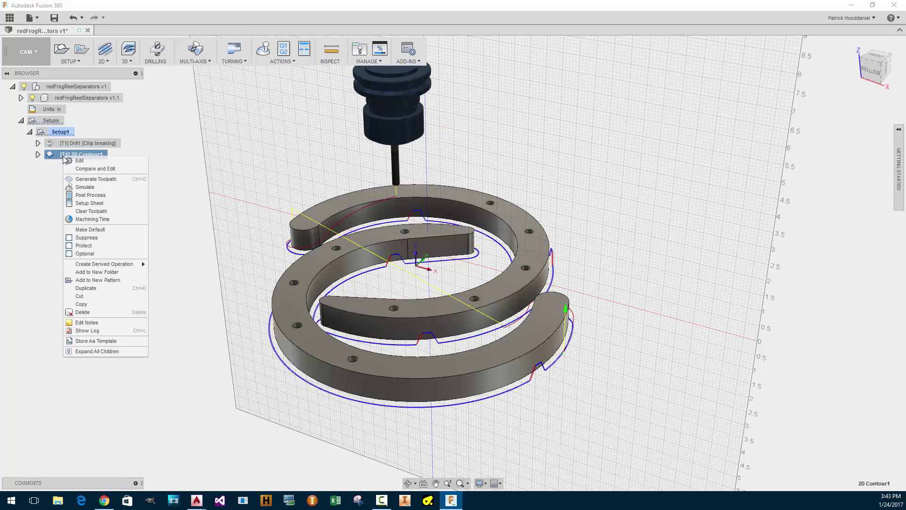
left_click(90, 162)
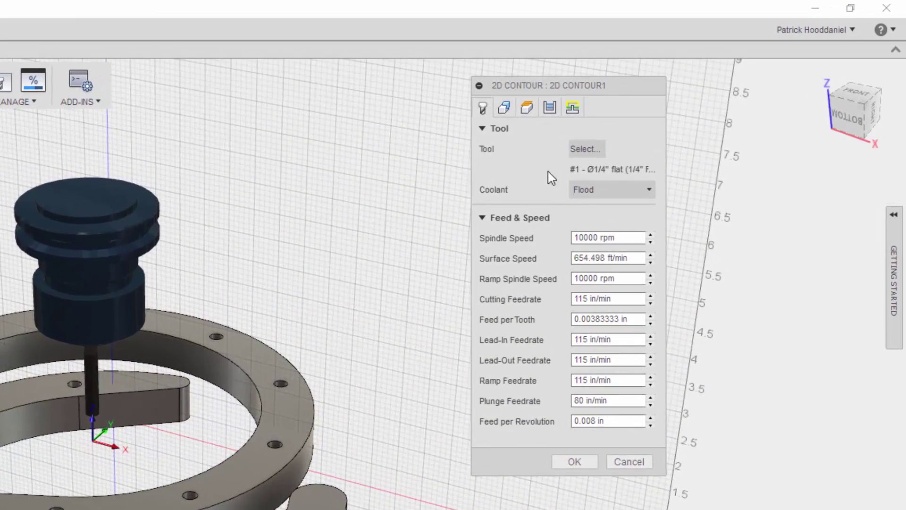
left_click(548, 109)
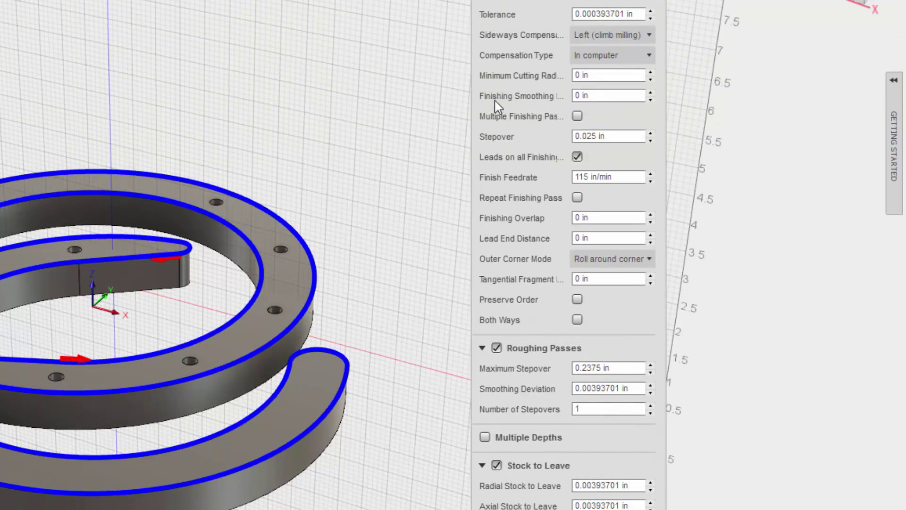
left_click(613, 96)
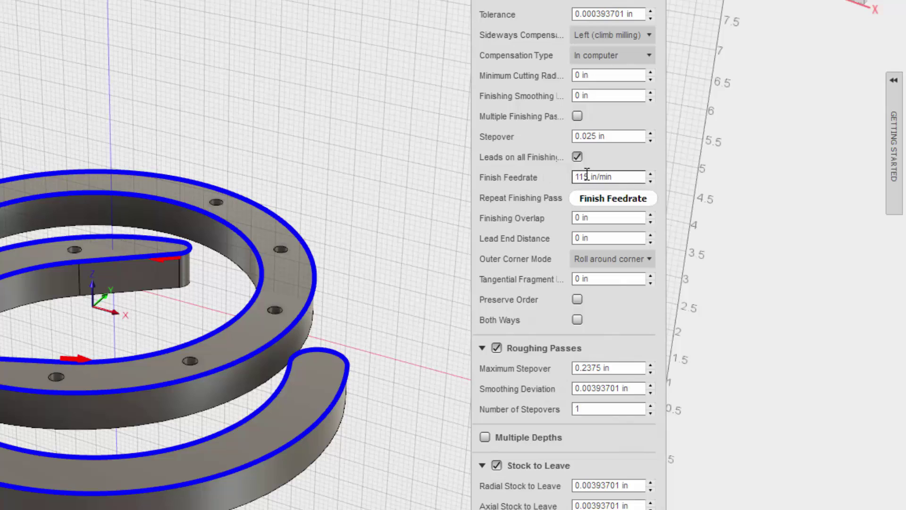
left_click_drag(589, 176, 569, 180)
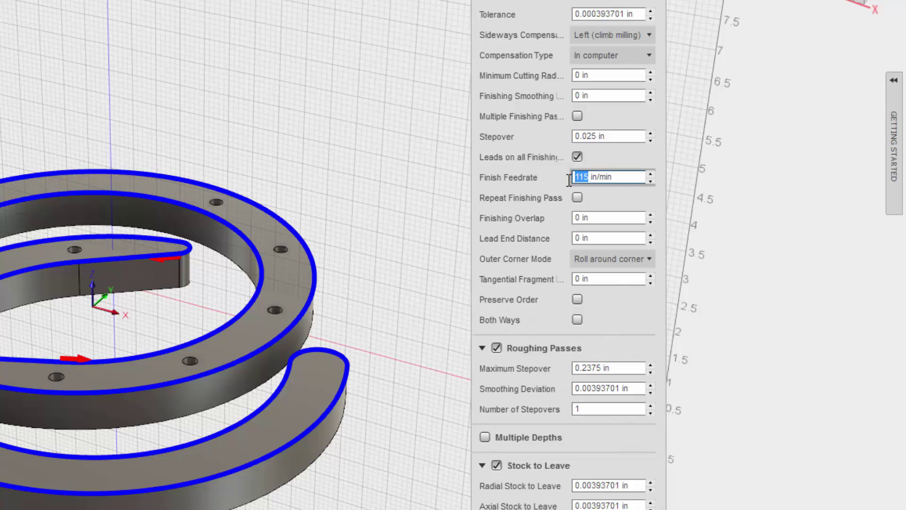
type("140")
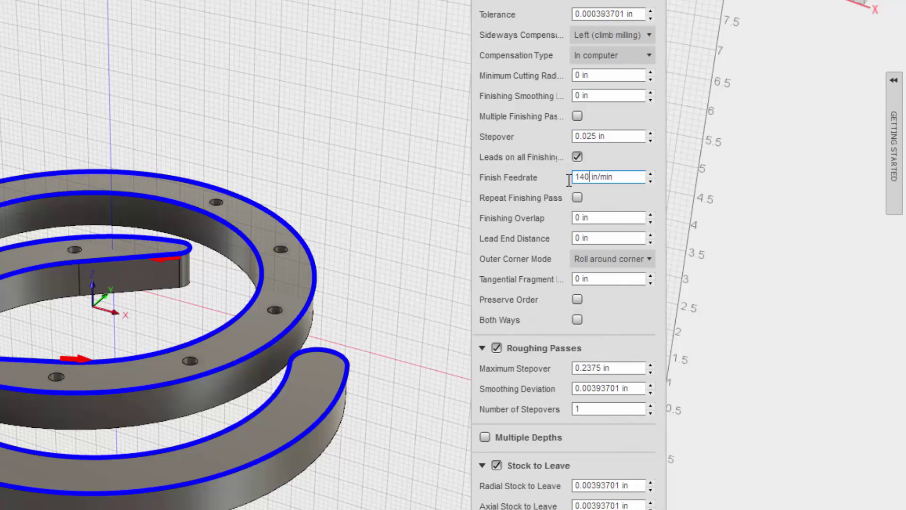
left_click(624, 177)
left_click(484, 0)
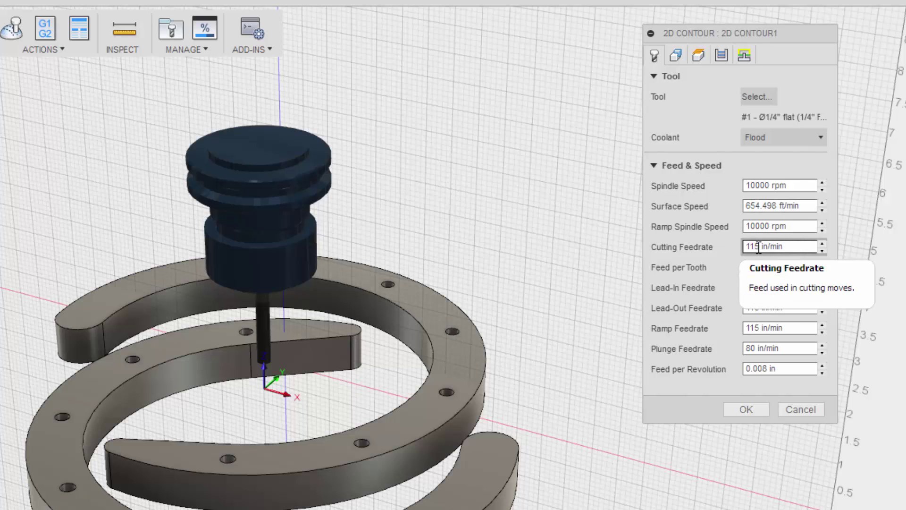
Set the contour's finish feedrate to 115 in/min
left_click(744, 55)
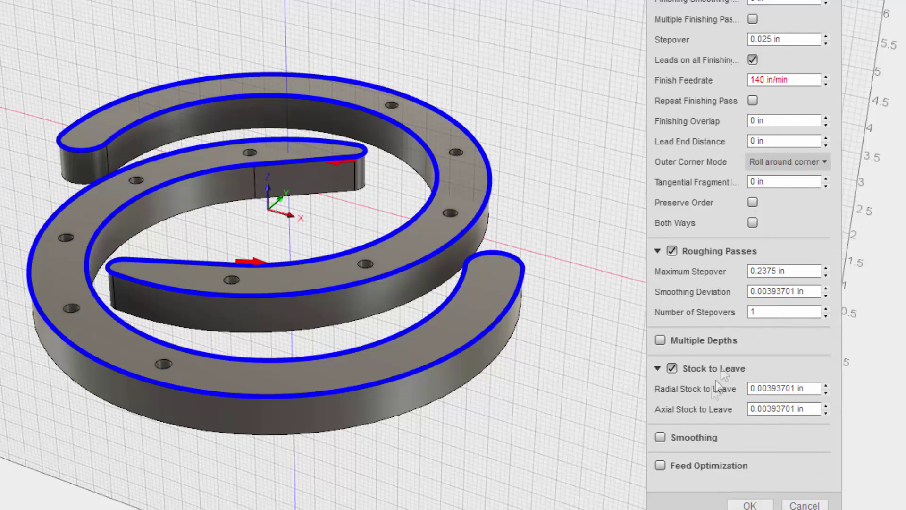
double_click(757, 79)
type("115")
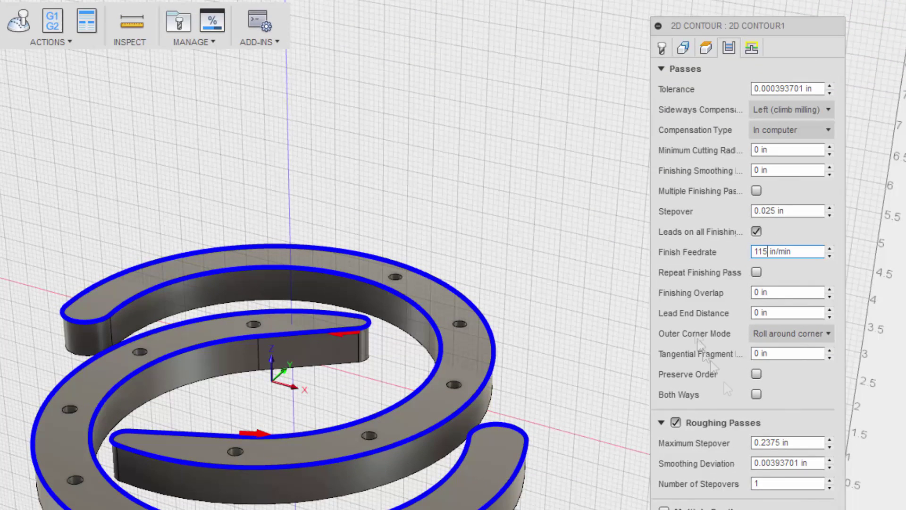
Review the contour's linking, heights, geometry and tool feed settings
left_click(752, 49)
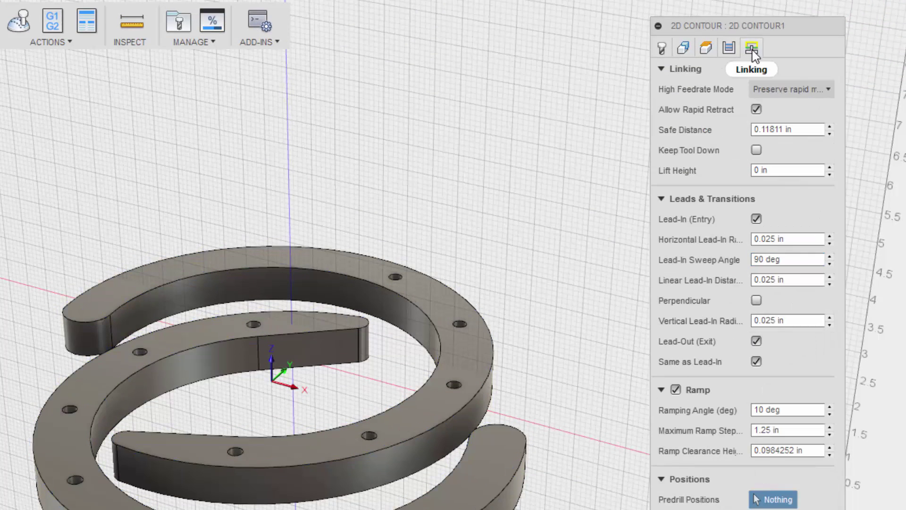
left_click(728, 47)
left_click(706, 47)
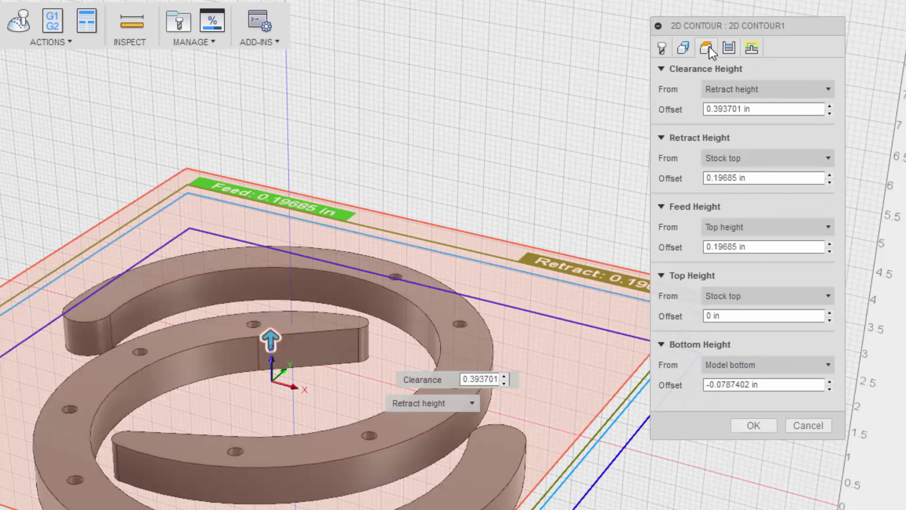
left_click(683, 48)
left_click(662, 47)
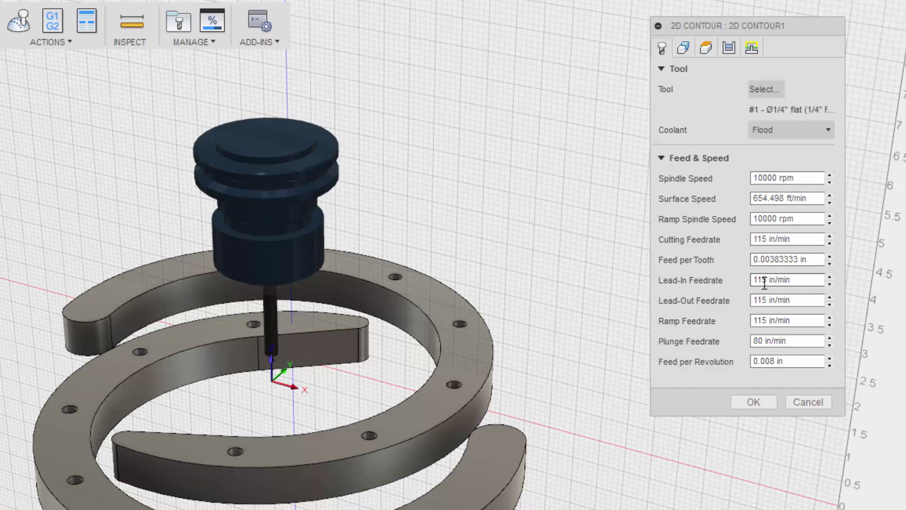
Change the contour's finish feedrate to 140 in/min and accept the operation, ignoring the feedrate warning
left_click(728, 49)
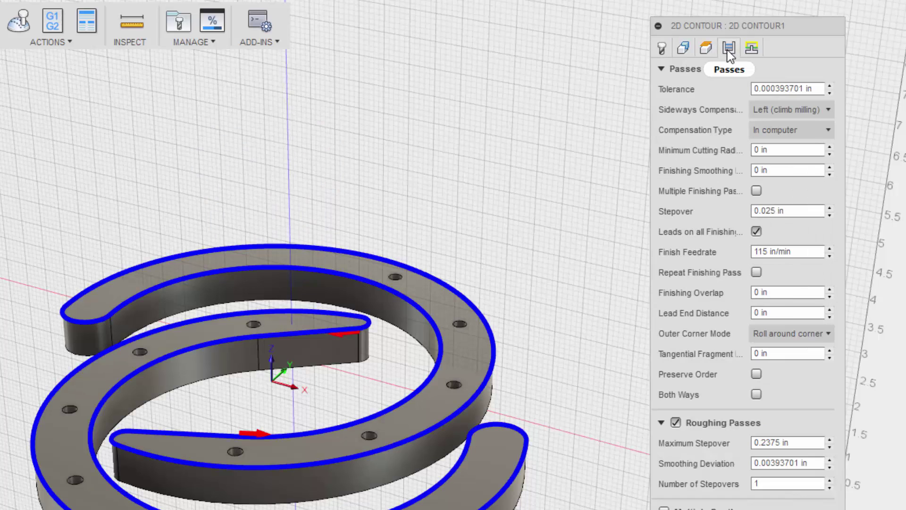
double_click(766, 251)
type("1")
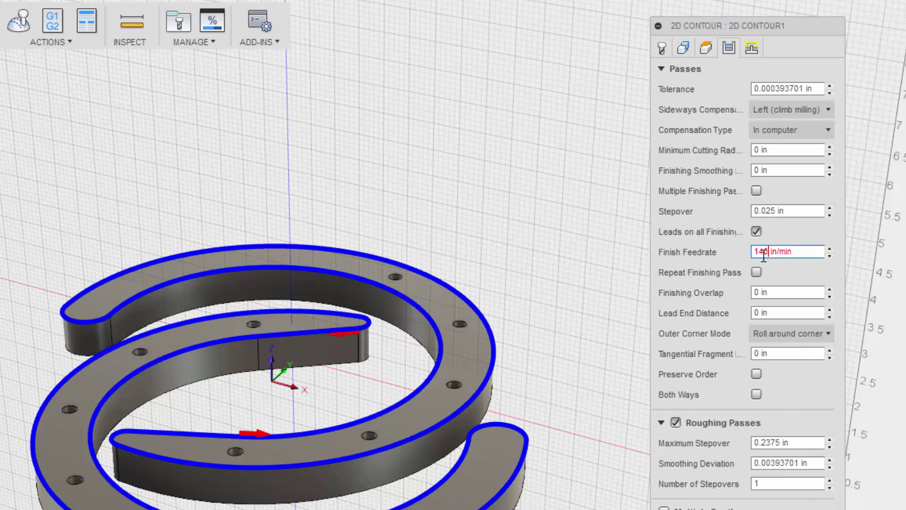
type("40")
key("Return")
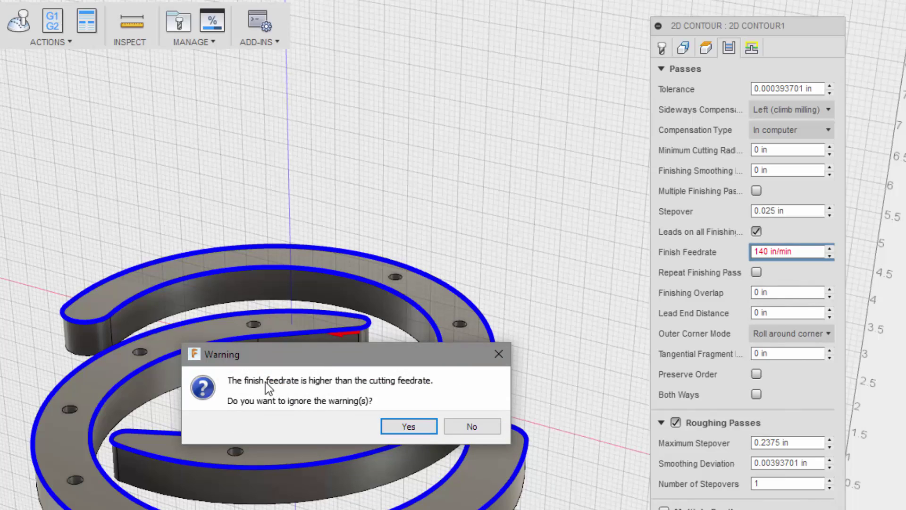
left_click(408, 426)
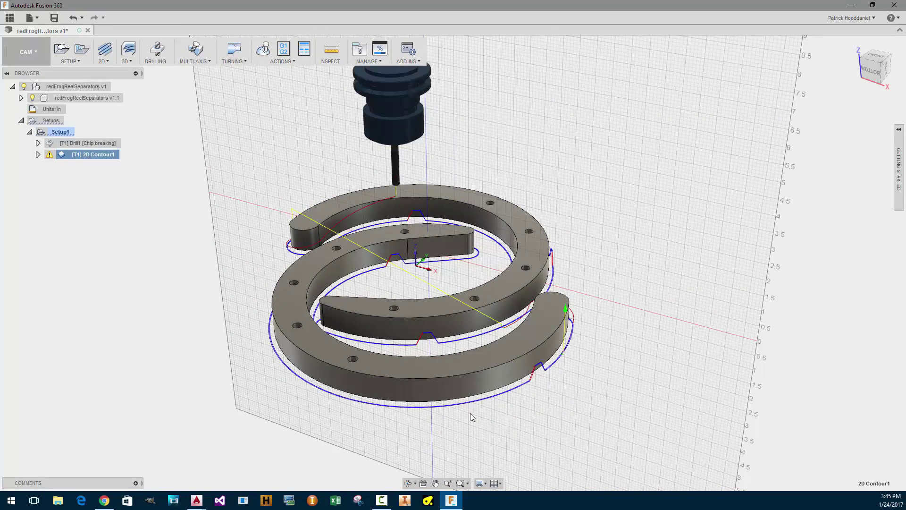
Simulate the 2D Contour1 toolpath with stock removal and close the simulation
left_click(263, 49)
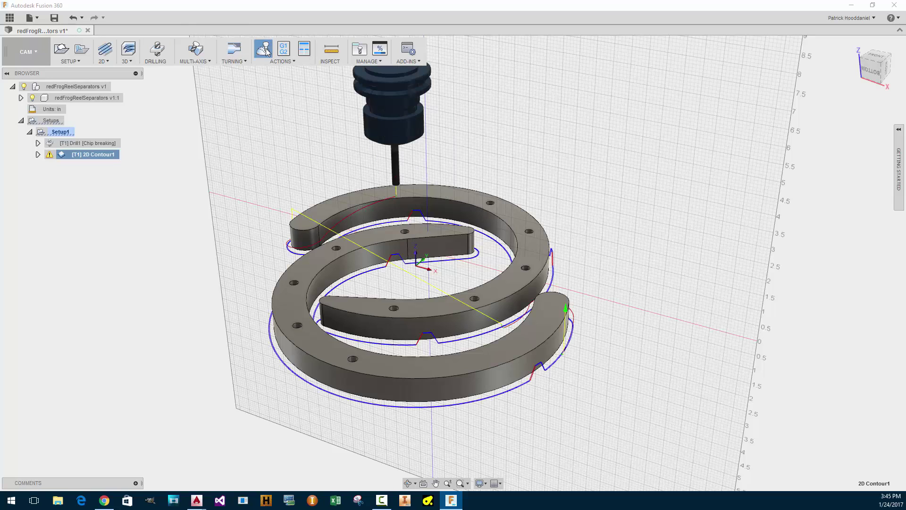
left_click(452, 446)
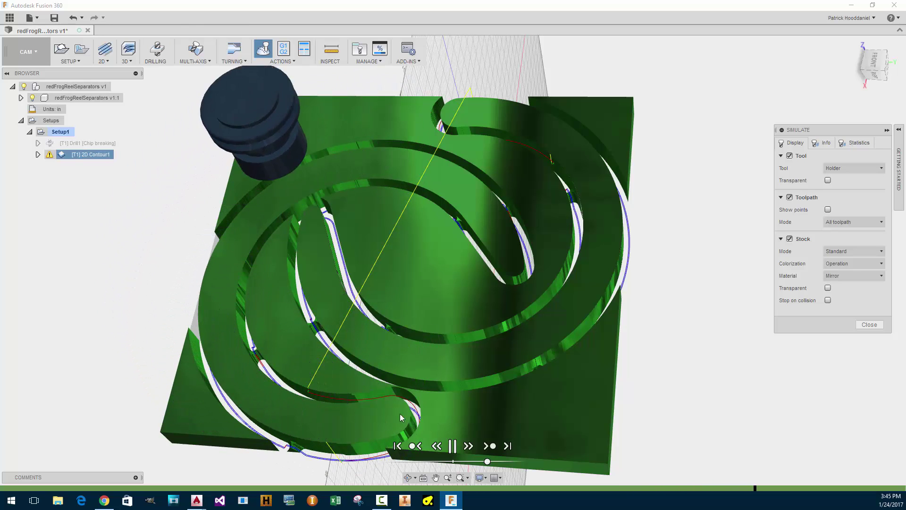
left_click(869, 324)
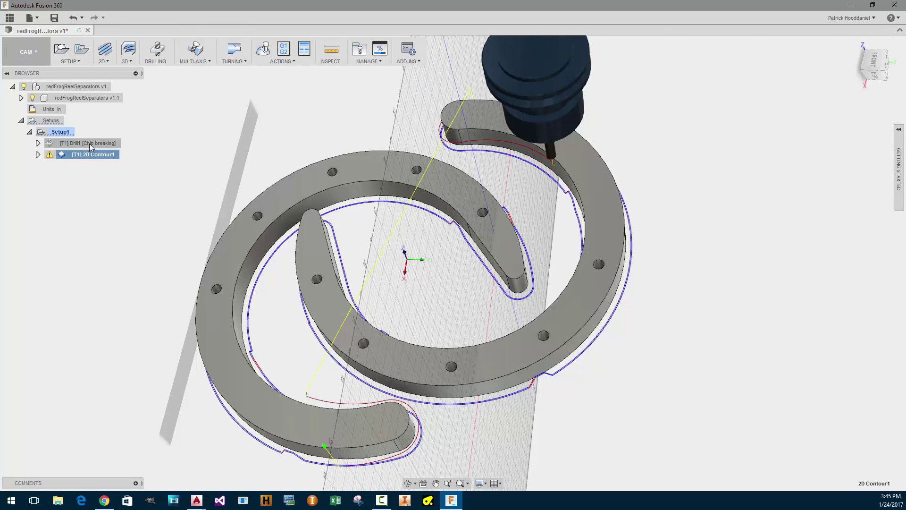
Edit the 2D Contour1 operation, set its cutting feedrate to 300 in/min and accept it
right_click(91, 157)
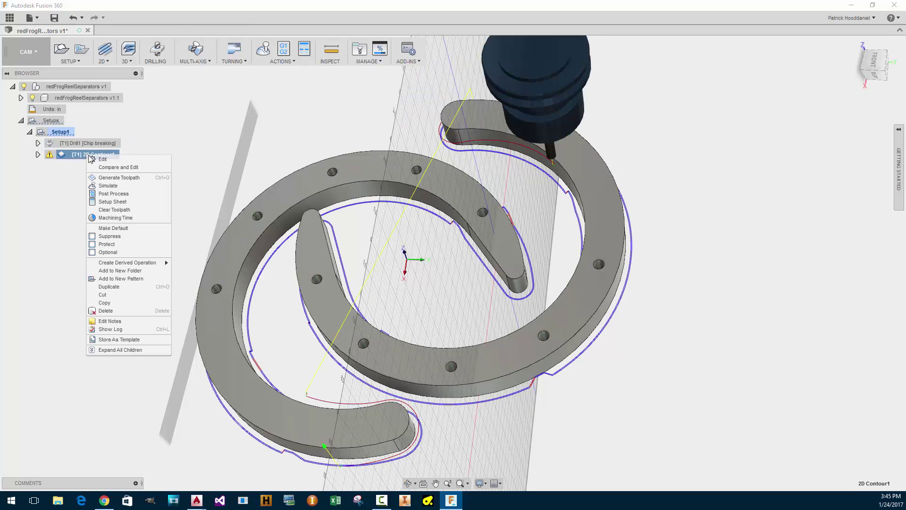
left_click(102, 159)
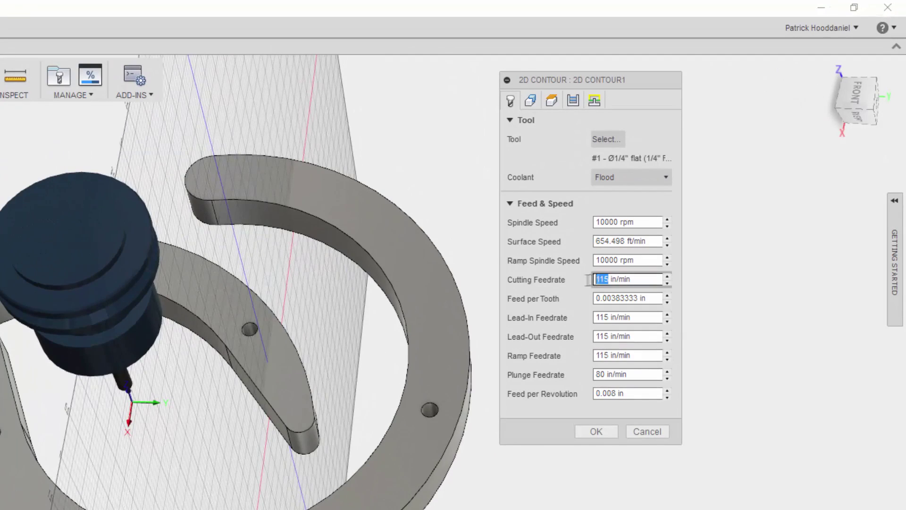
type("300")
left_click(596, 431)
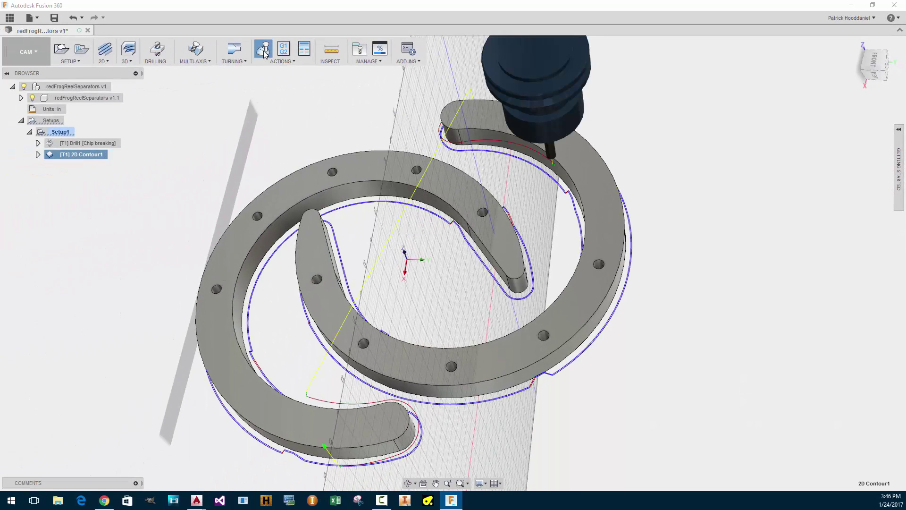
Simulate the 2D Contour1 toolpath, pause it partway to check the position, operation info and statistics, and close the simulation
left_click(263, 51)
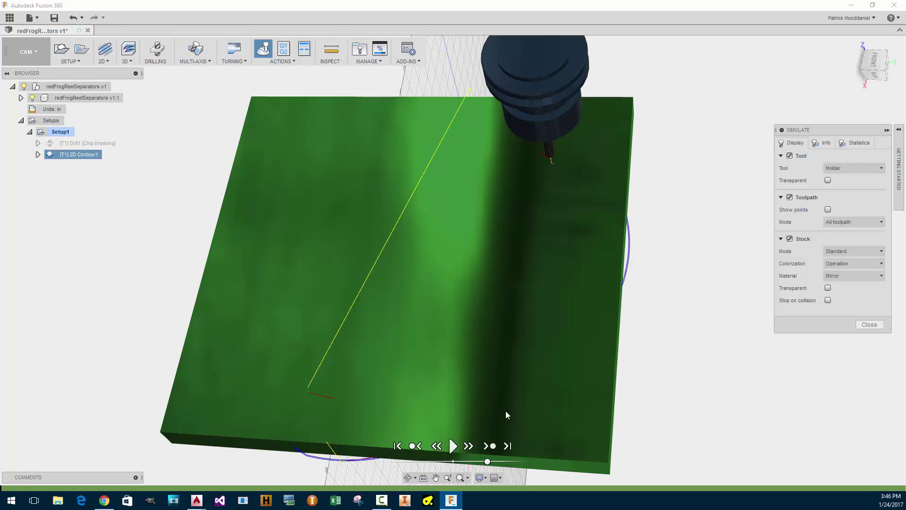
left_click(453, 445)
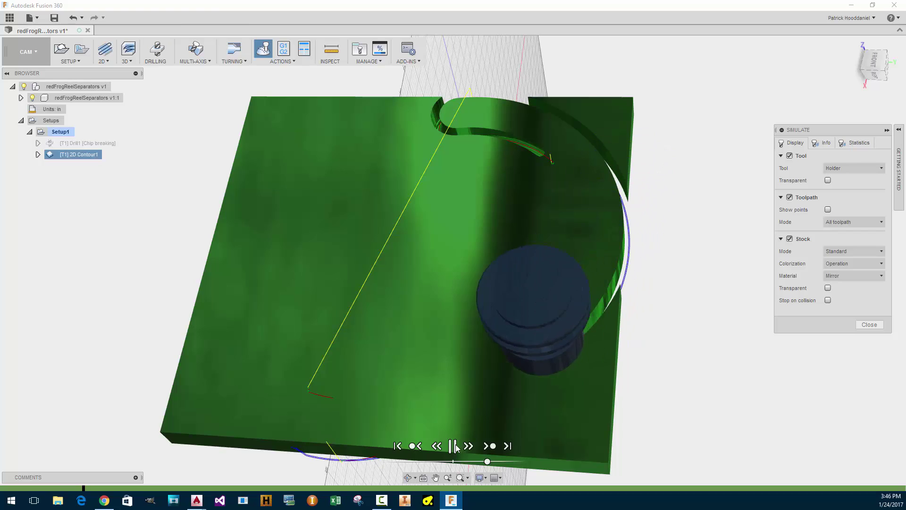
left_click(453, 446)
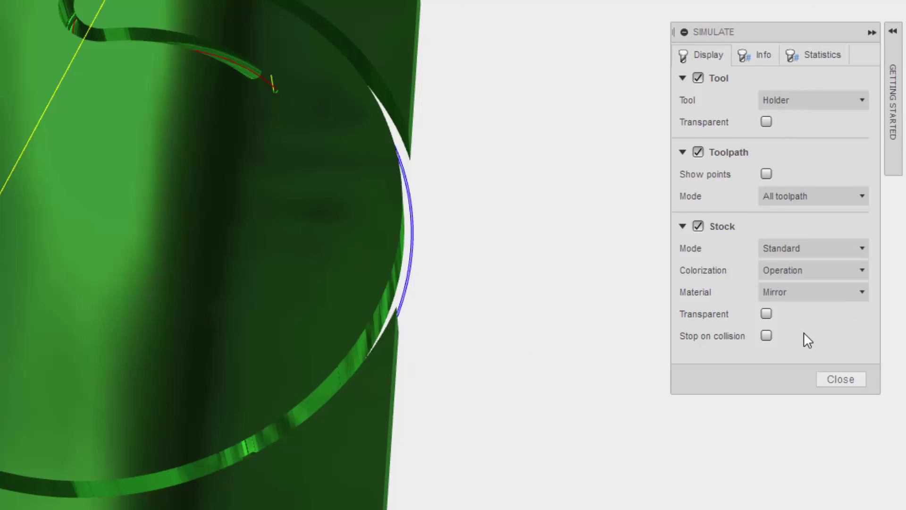
left_click(753, 55)
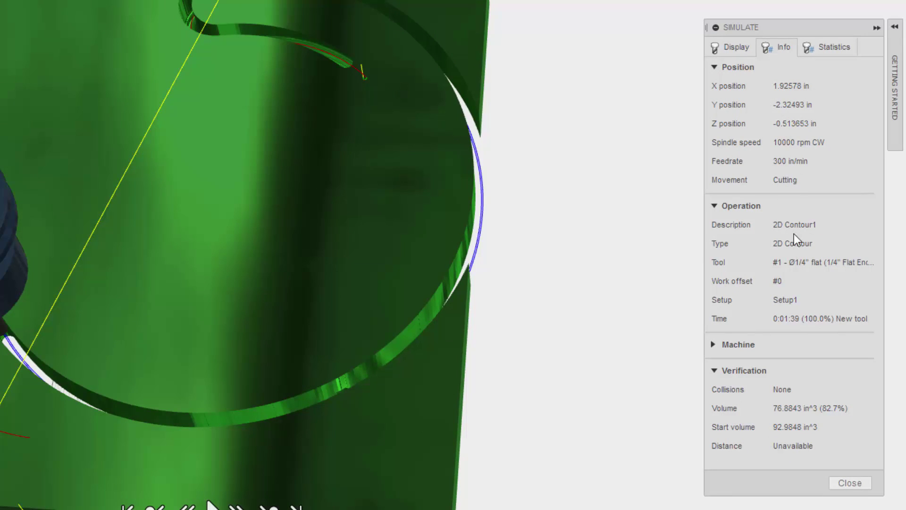
left_click(830, 53)
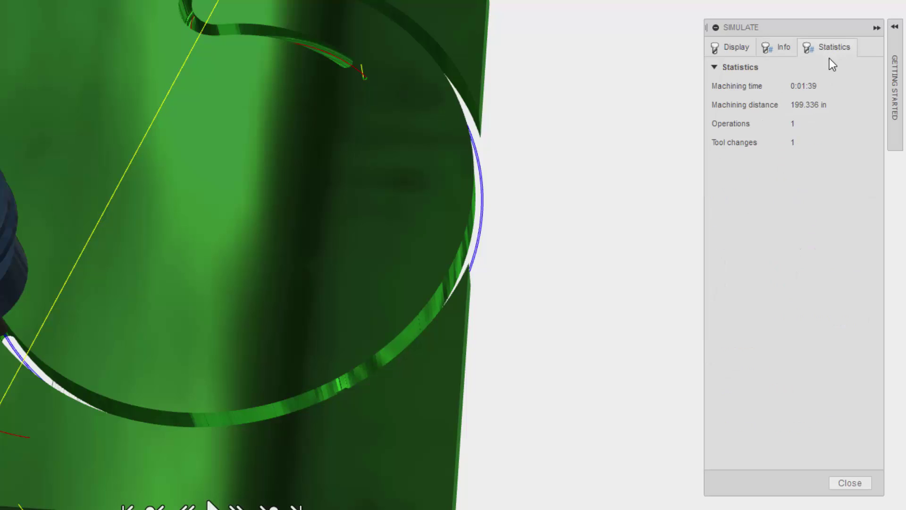
left_click(783, 49)
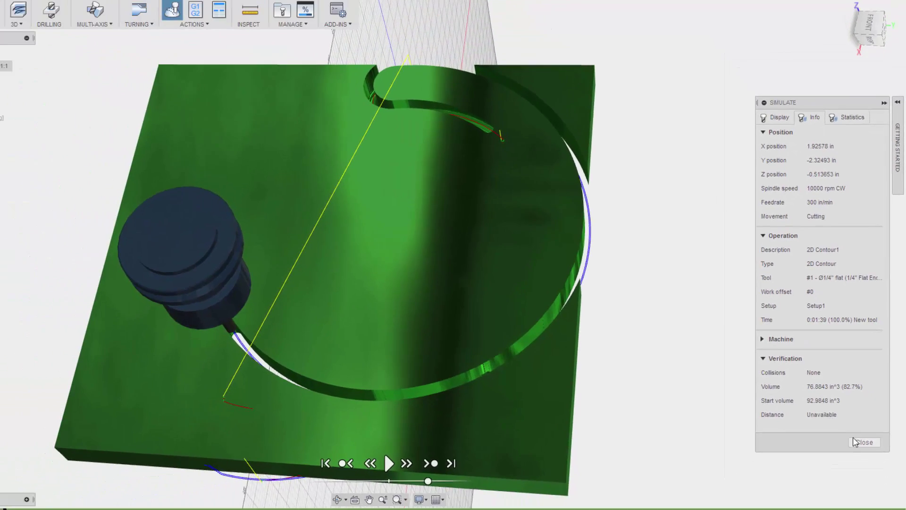
left_click(849, 482)
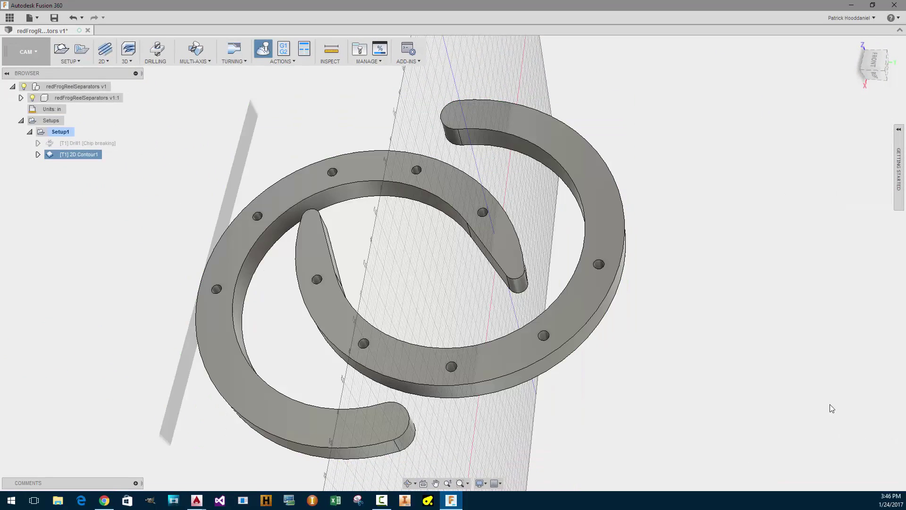
Reopen the 2D Contour1 operation for editing and set its cutting feedrate to 110 in/min
right_click(80, 156)
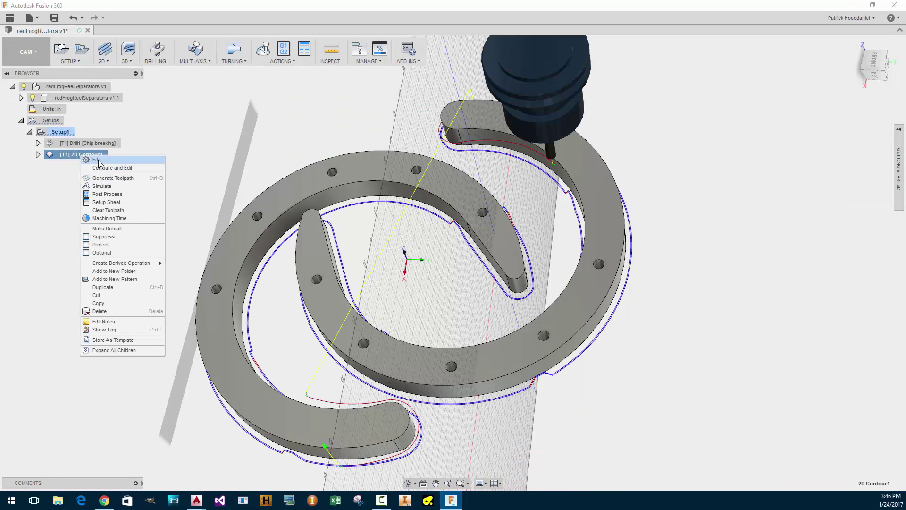
left_click(97, 160)
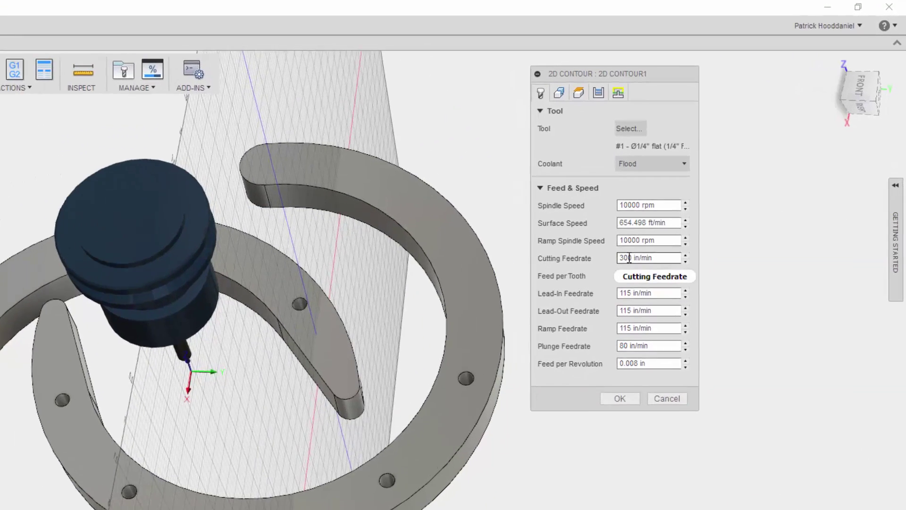
double_click(627, 258)
type("110")
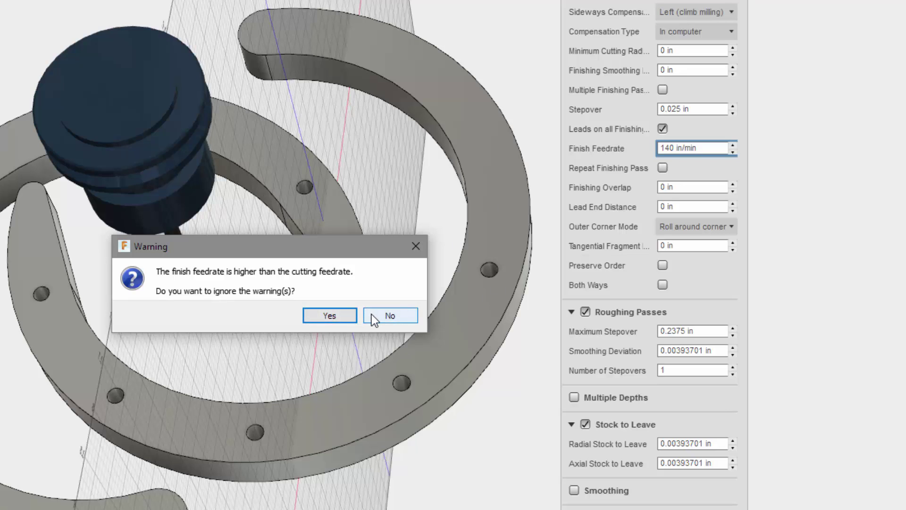
Decline to ignore the feedrate warning, set the contour's finish feedrate to 115 in/min and accept the operation
left_click(372, 313)
left_click_drag(674, 149, 641, 147)
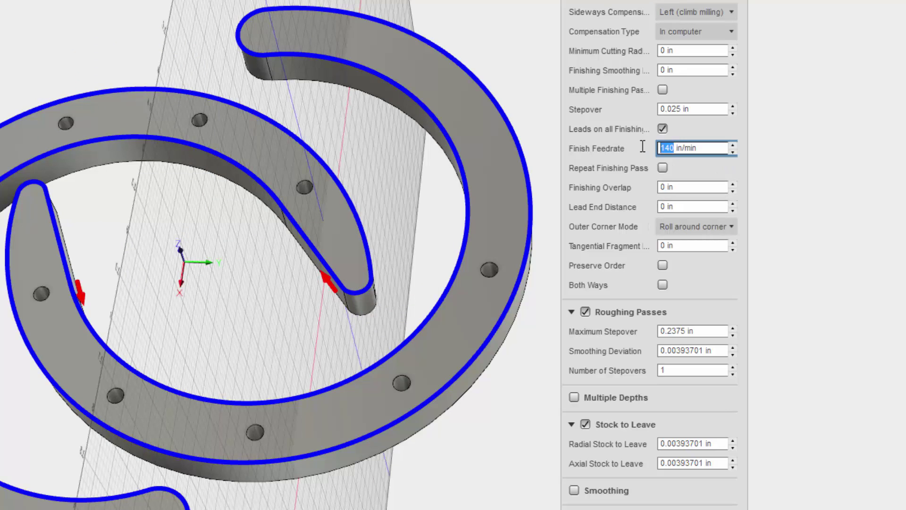
type("115")
key("Return")
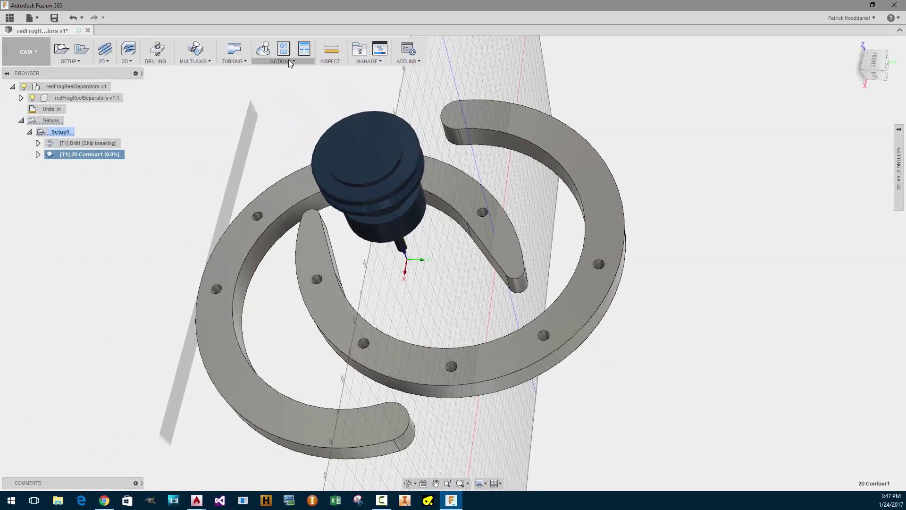
Simulate the regenerated 2D Contour1 toolpath, check its machining time statistics and close the simulation
left_click(263, 48)
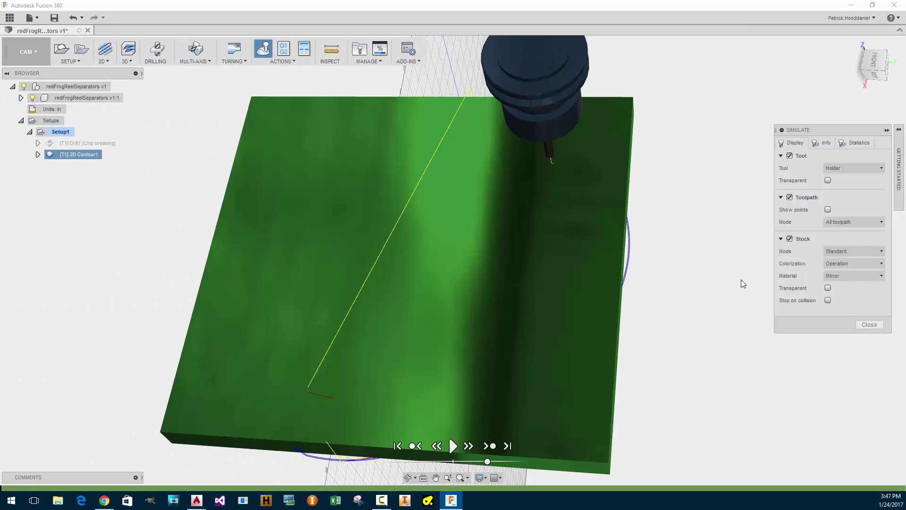
left_click(448, 446)
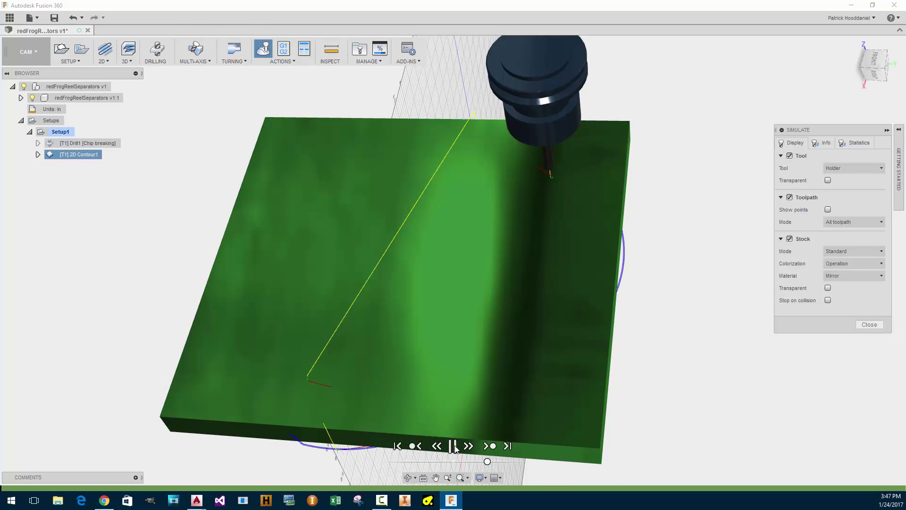
left_click(851, 144)
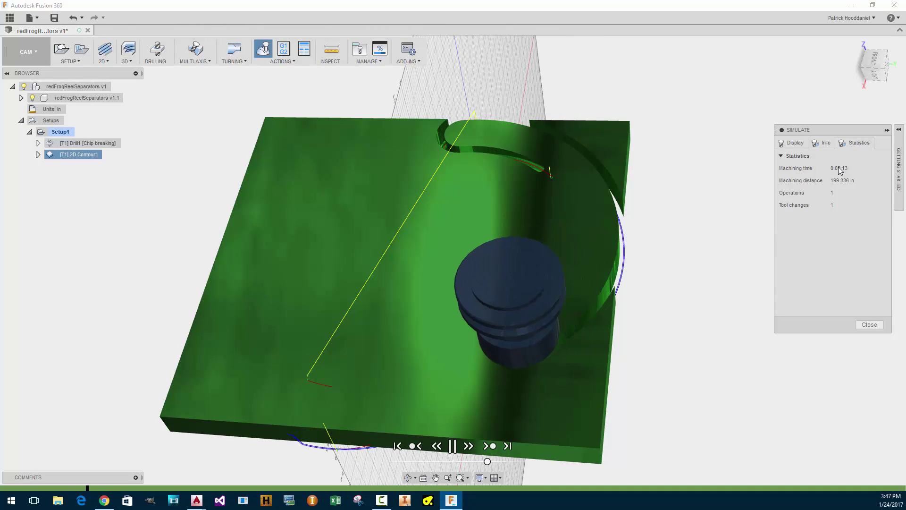
left_click(795, 144)
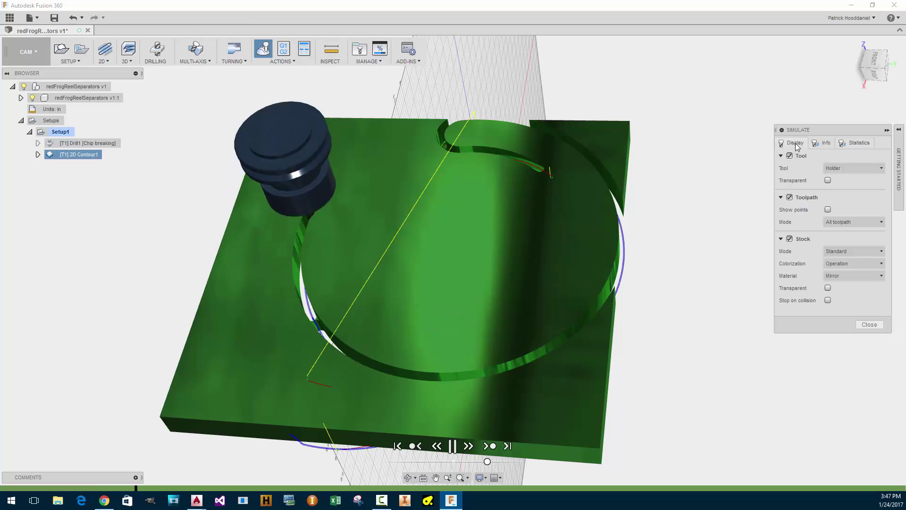
left_click(867, 324)
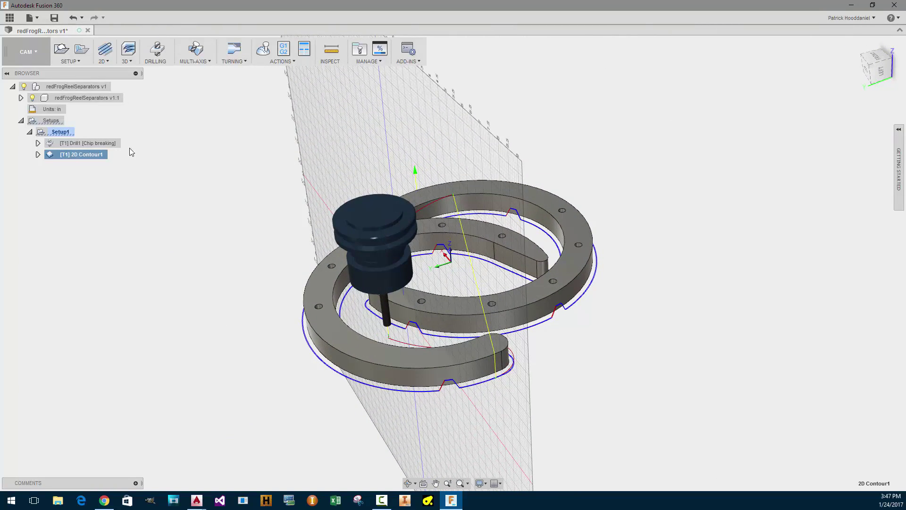
Edit the Drill1 operation and set its cutting feedrate to 115 in/min
left_click(75, 144)
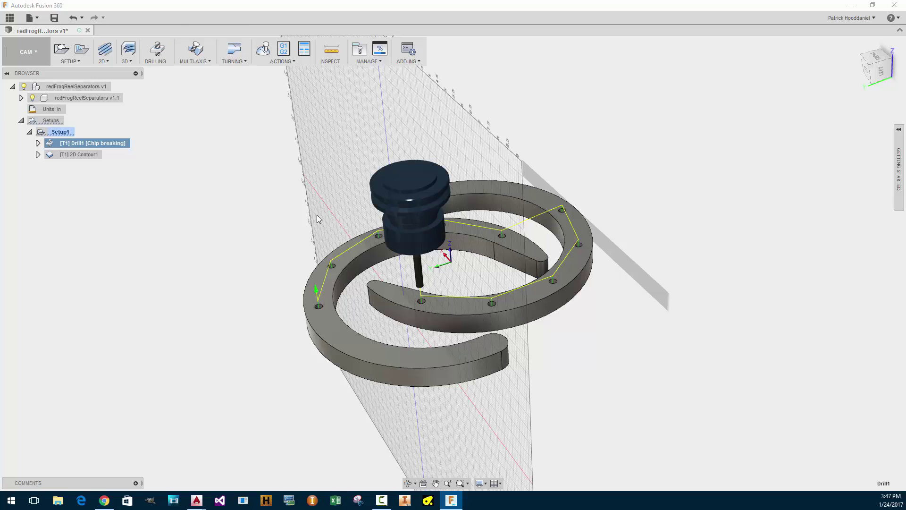
right_click(80, 142)
left_click(87, 148)
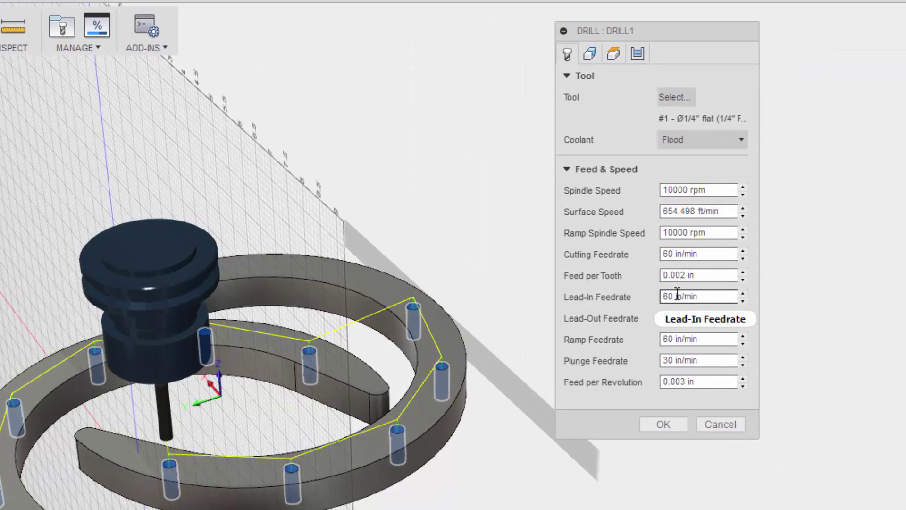
double_click(667, 254)
type("30")
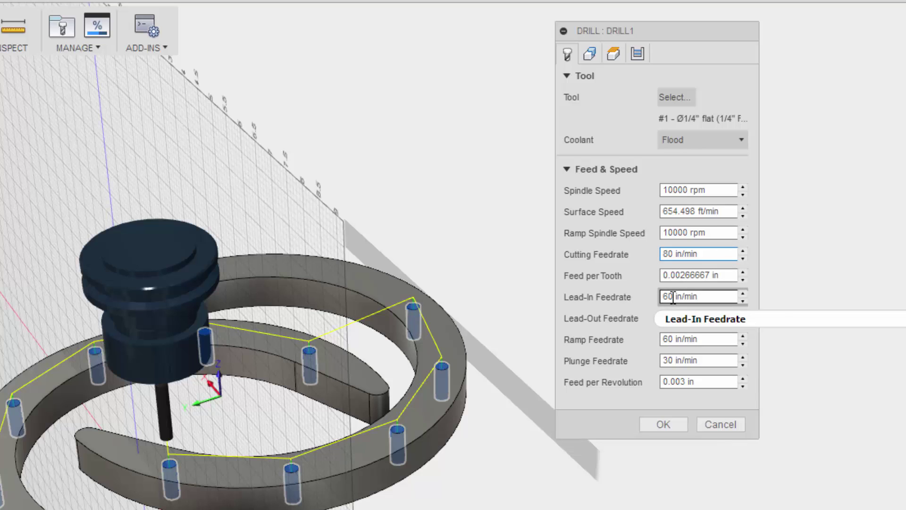
double_click(674, 254)
type("115")
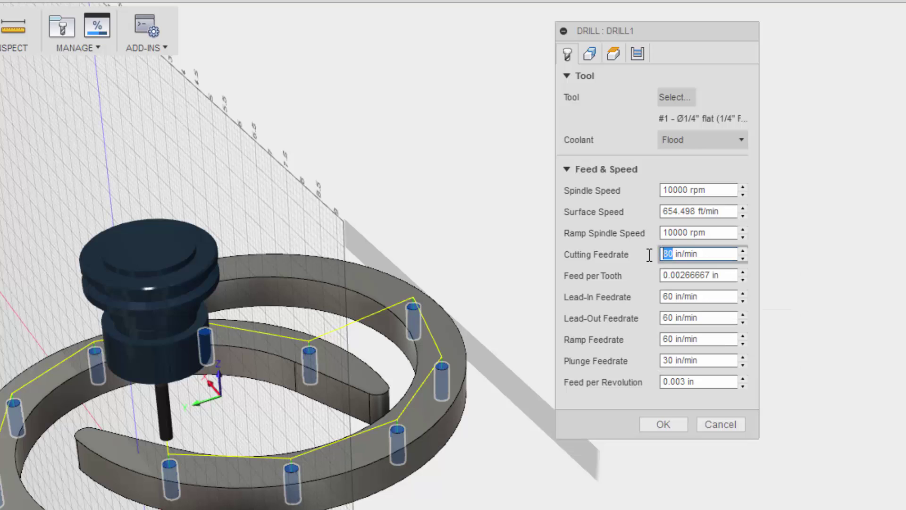
Set Drill1's lead-in, lead-out and ramp feedrates to 115 in/min and its plunge feedrate to 80 in/min
left_click(678, 296)
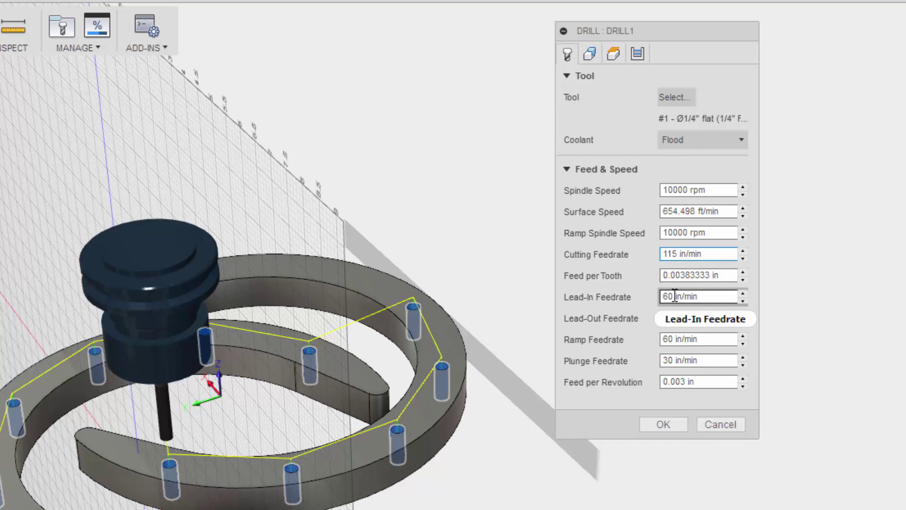
left_click_drag(672, 296, 660, 338)
type("115")
type("115")
type("15")
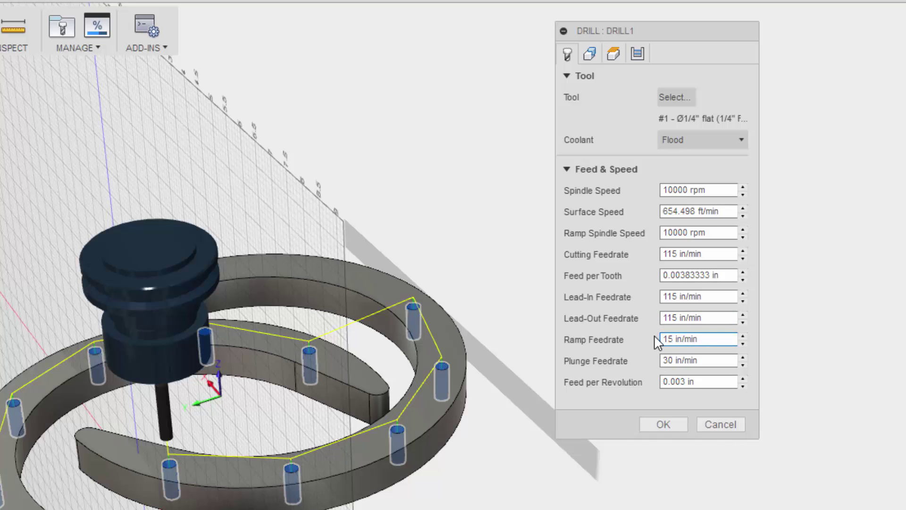
type("1")
double_click(674, 359)
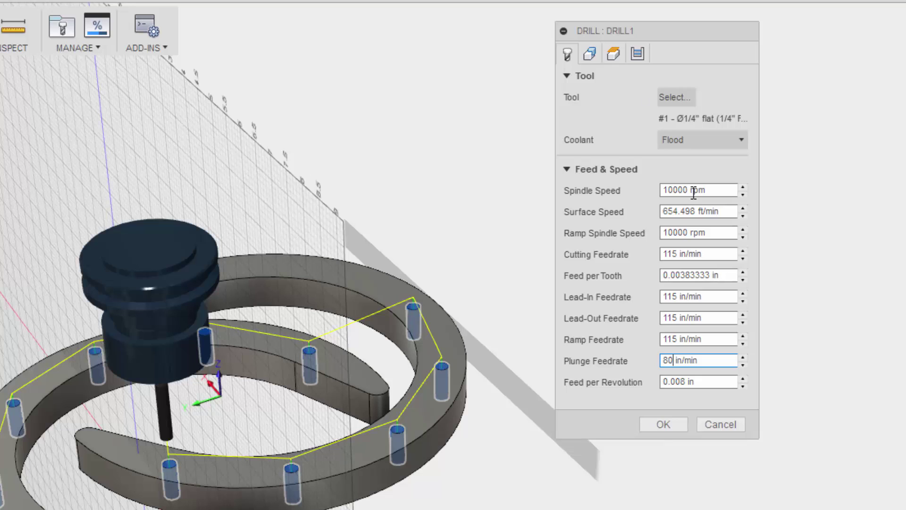
Review Drill1's geometry and heights, and set the cycle's minimum pecking depth and pecking depth to 0.4 in
left_click(590, 54)
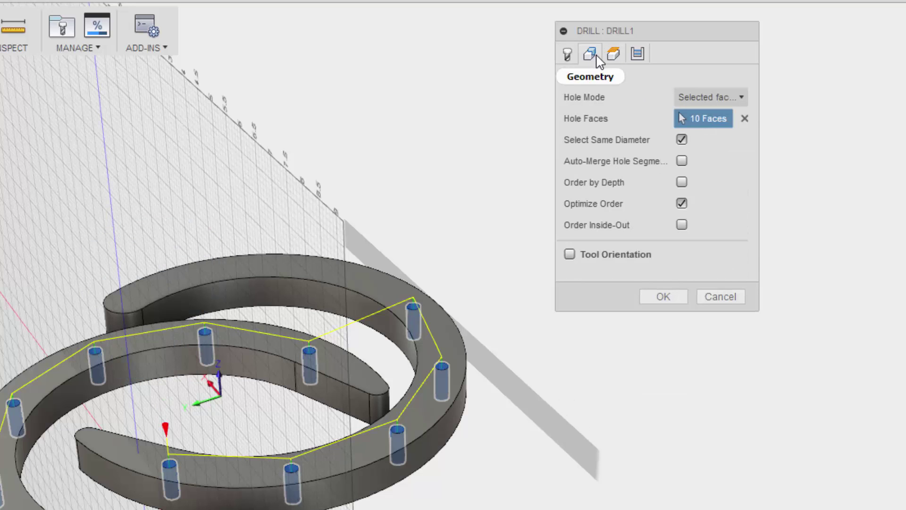
left_click(568, 55)
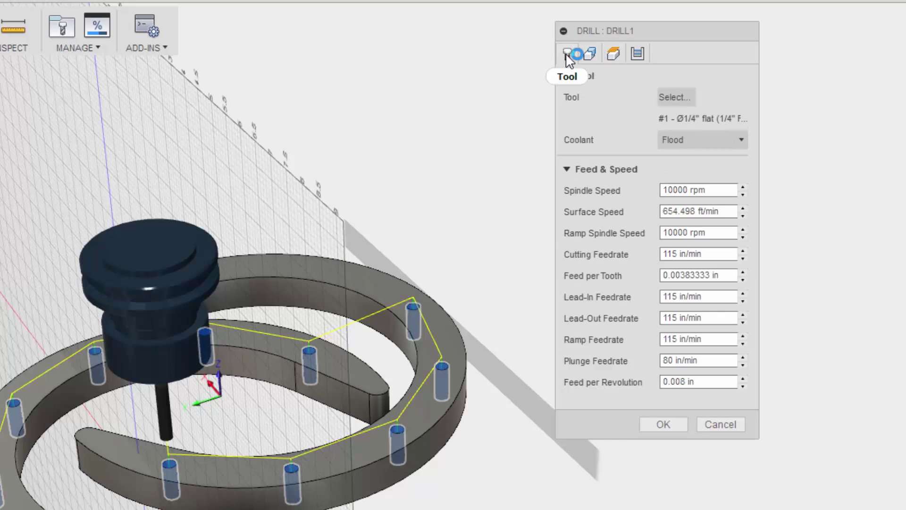
left_click(635, 52)
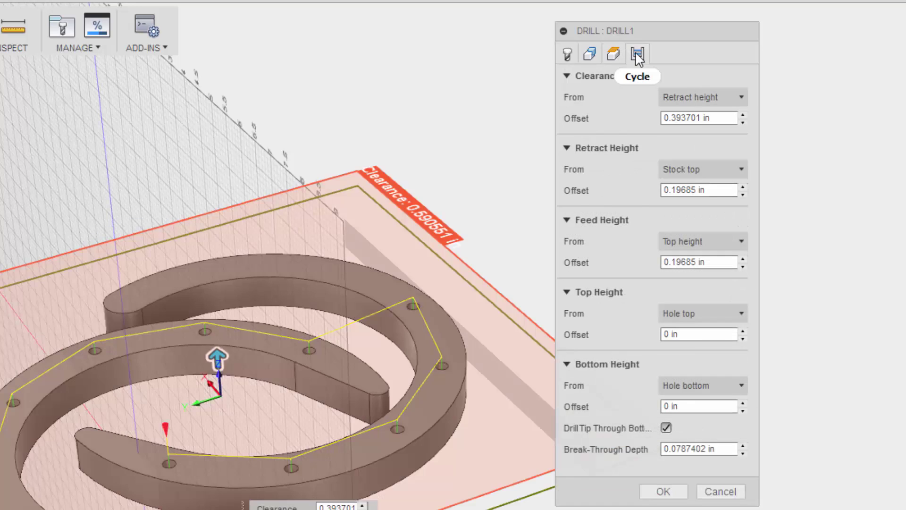
left_click(635, 53)
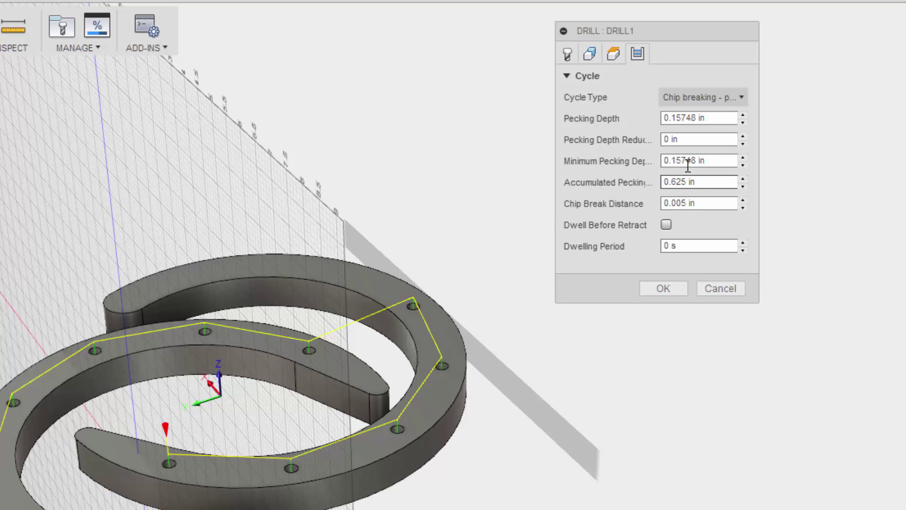
left_click_drag(672, 161, 697, 163)
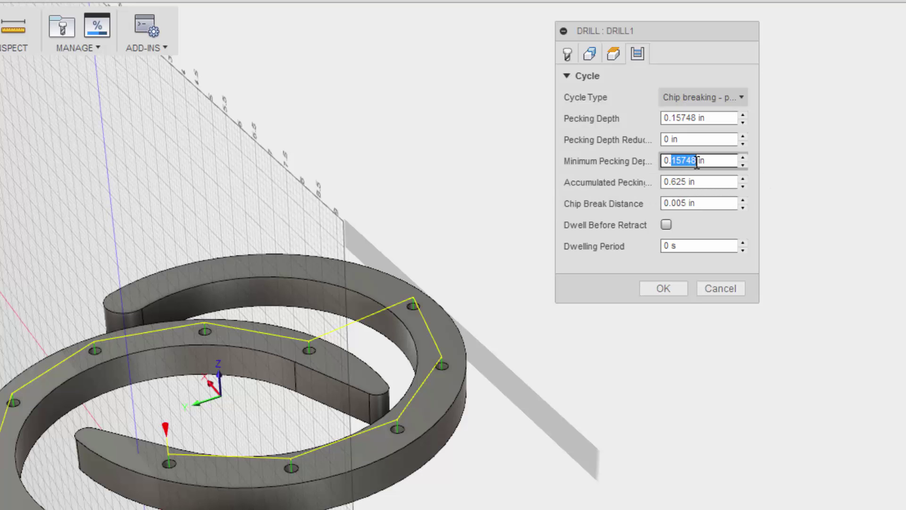
key("BackSpace")
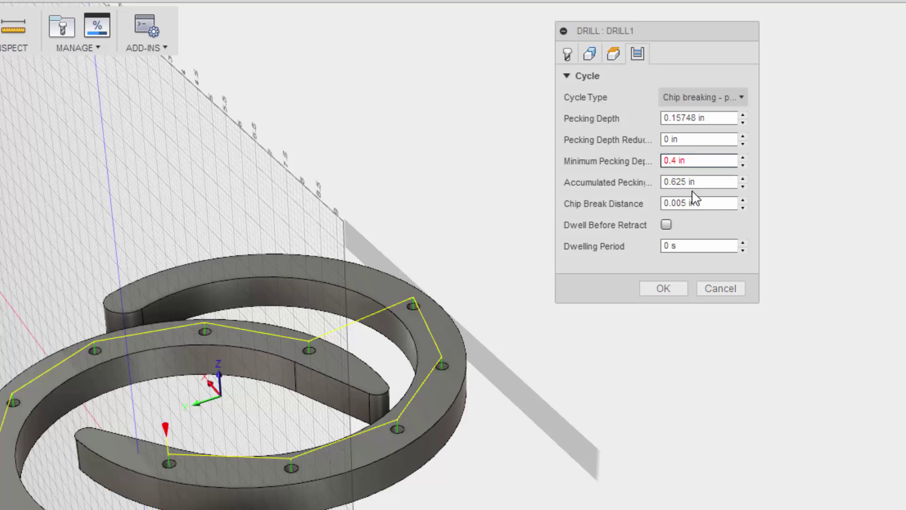
left_click_drag(692, 118, 675, 119)
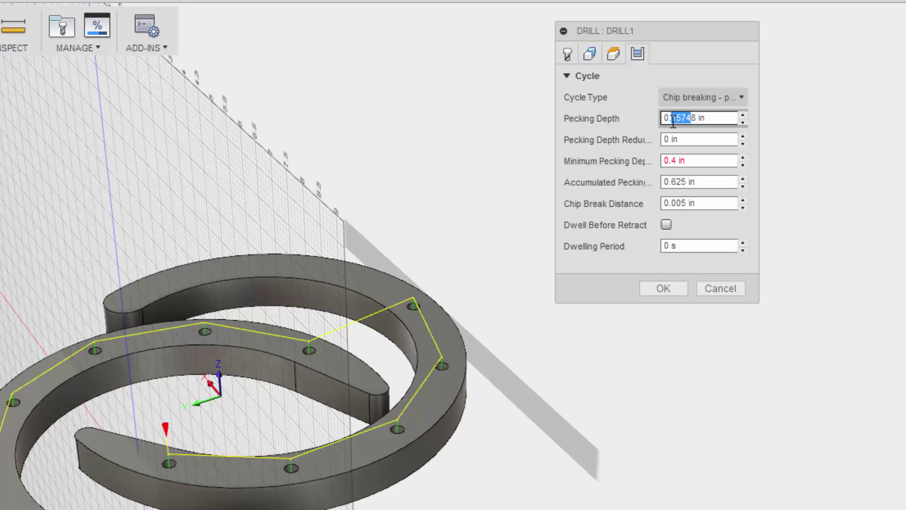
type("4")
key("Delete")
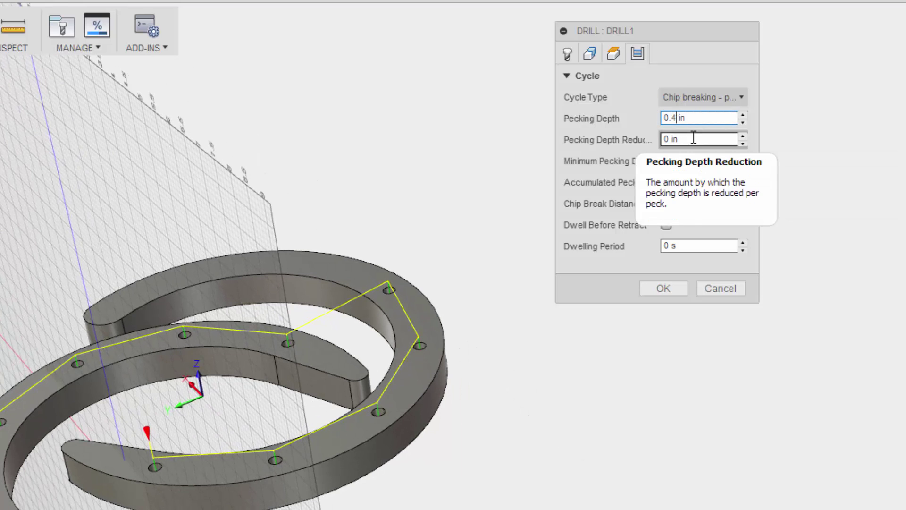
Apply the Drill1 changes, play the drilling toolpath simulation on the stock and close the simulation
left_click(661, 288)
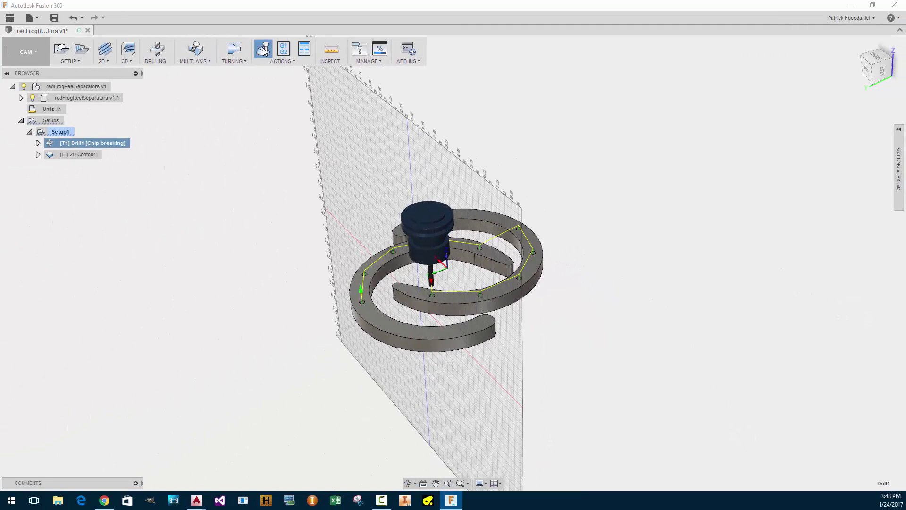
left_click(263, 49)
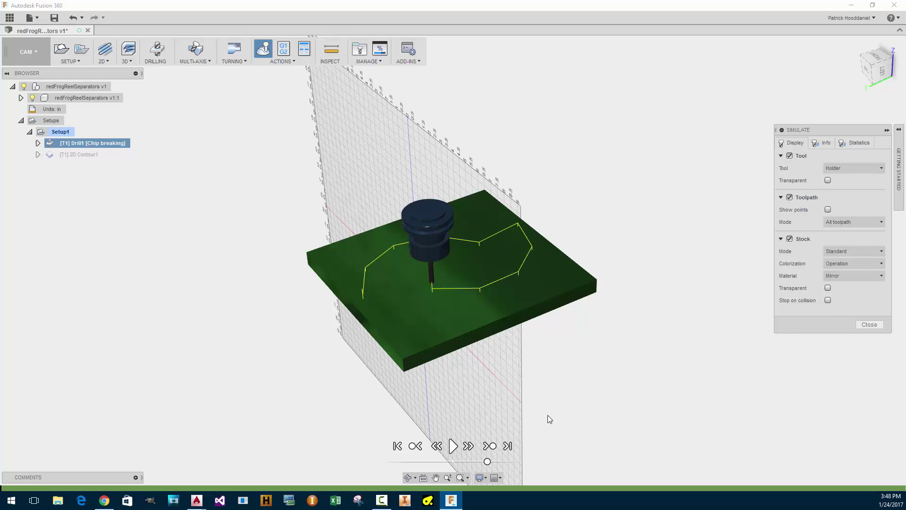
left_click(454, 446)
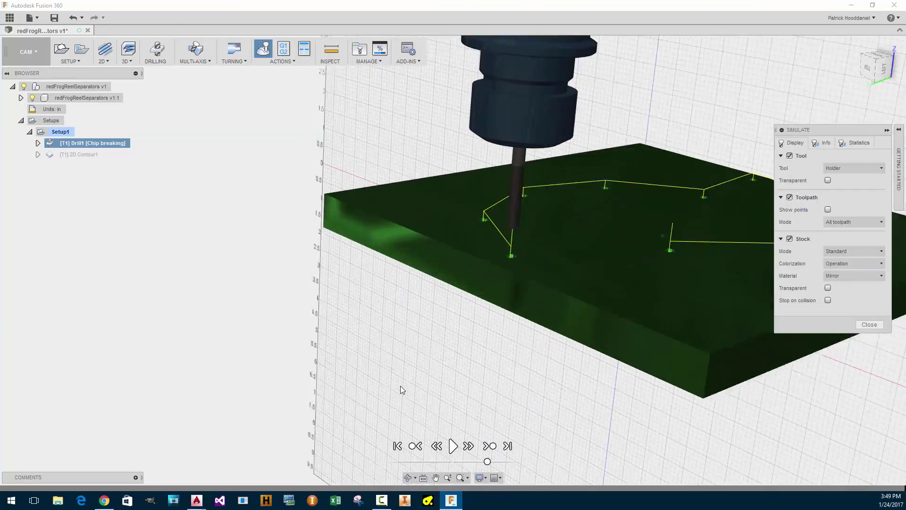
scroll(428, 285, "down", 5)
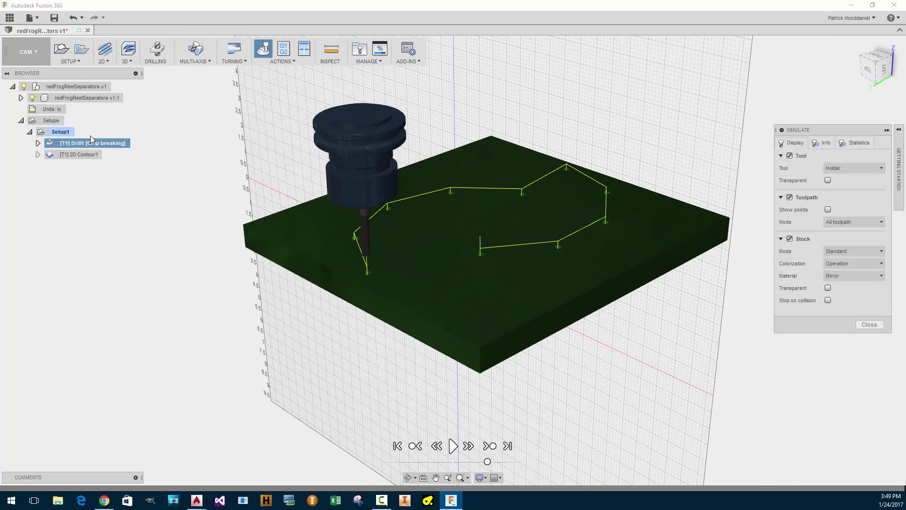
left_click(869, 325)
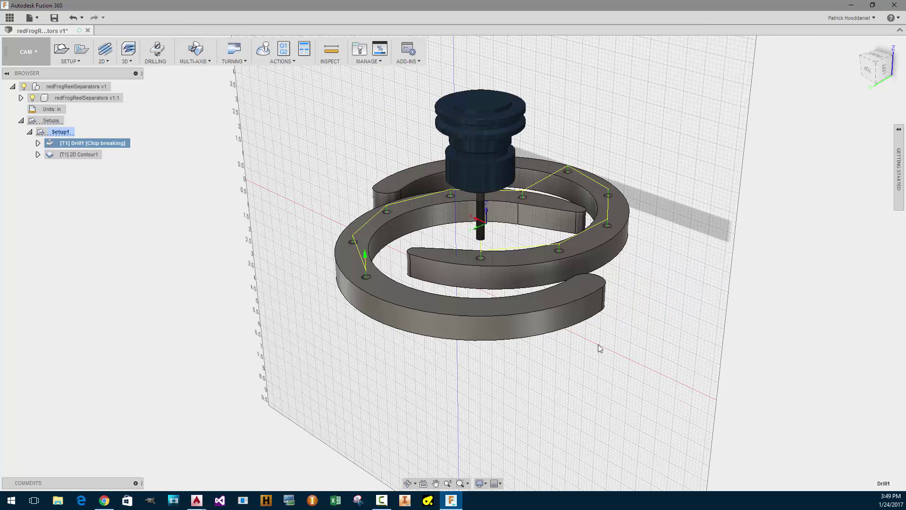
Start post processing Drill1 and set the program name to "redFrog Reel Separators Faster"
left_click(283, 48)
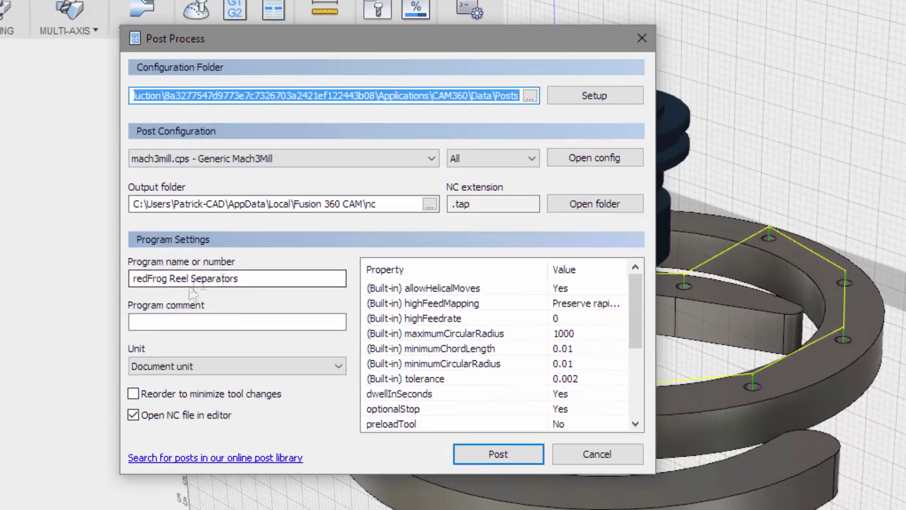
left_click(249, 277)
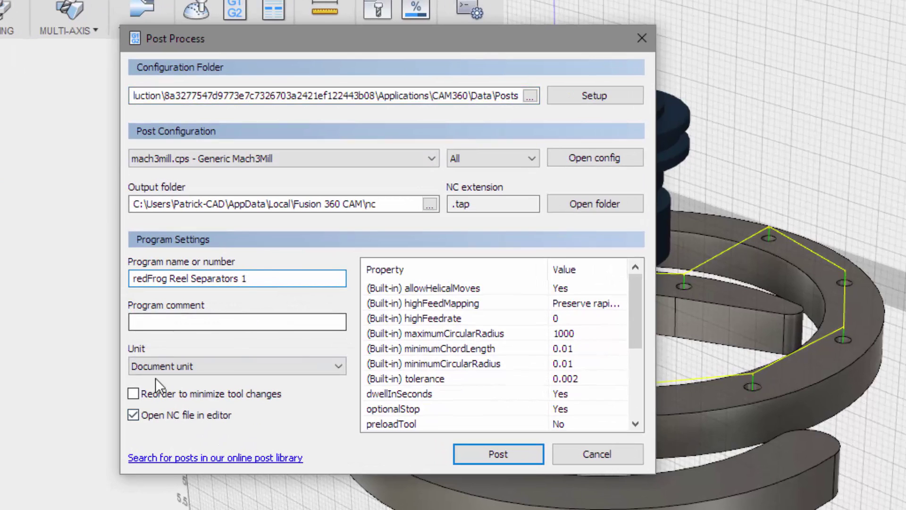
key("BackSpace")
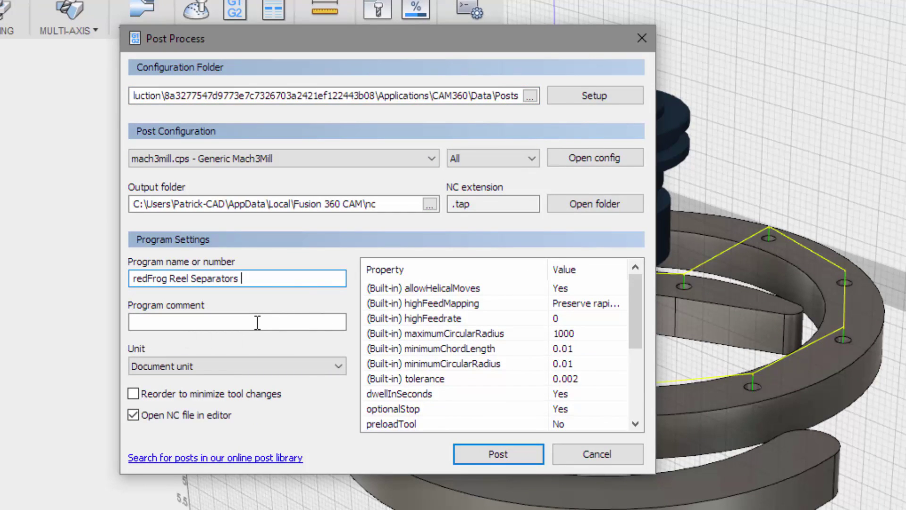
type("Faster")
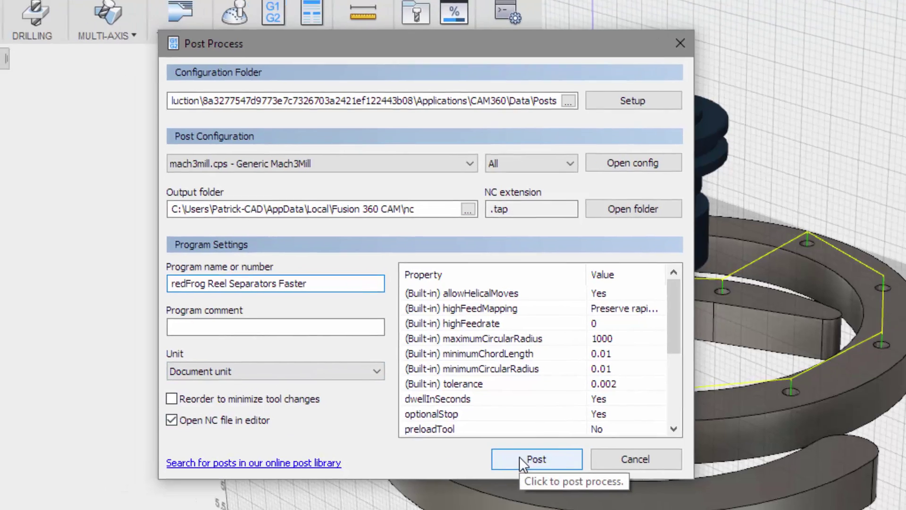
Post the Drill1 program to the redFrog folder, inspect its drilling code lines in Brackets and close the file
left_click(486, 454)
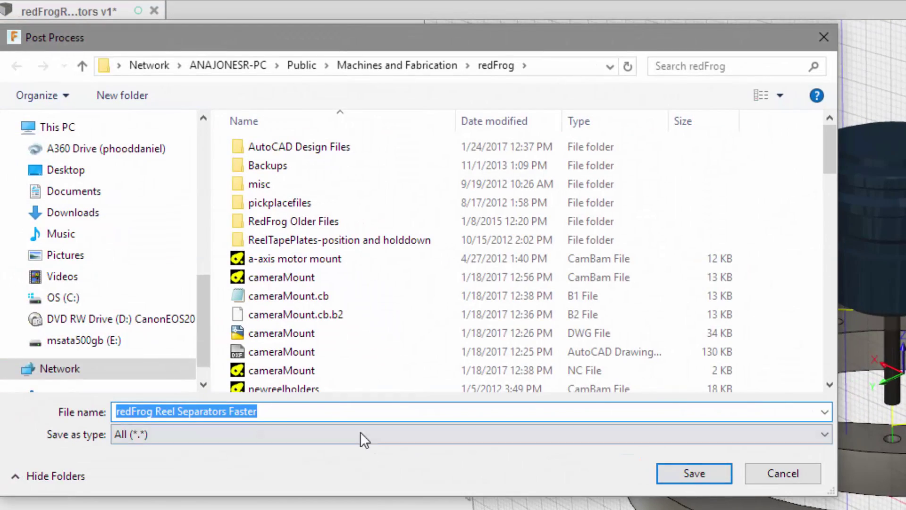
left_click(694, 473)
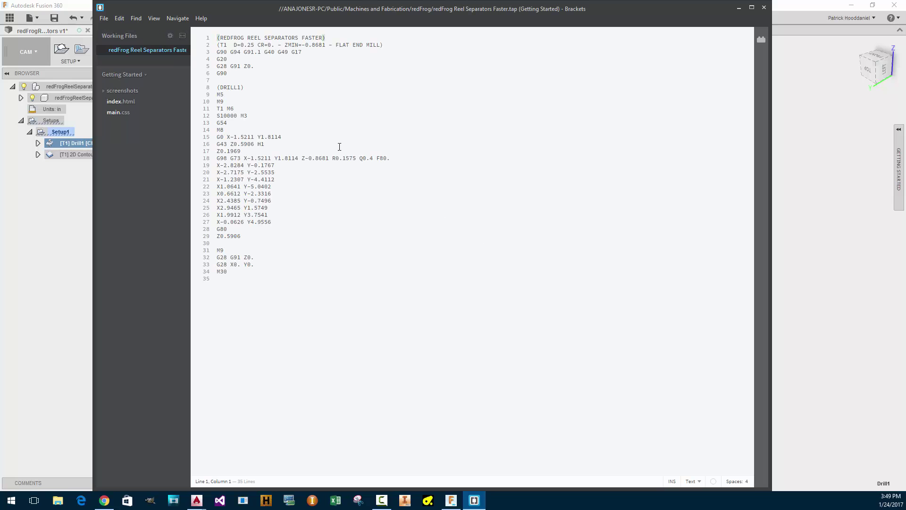
left_click_drag(266, 125, 269, 240)
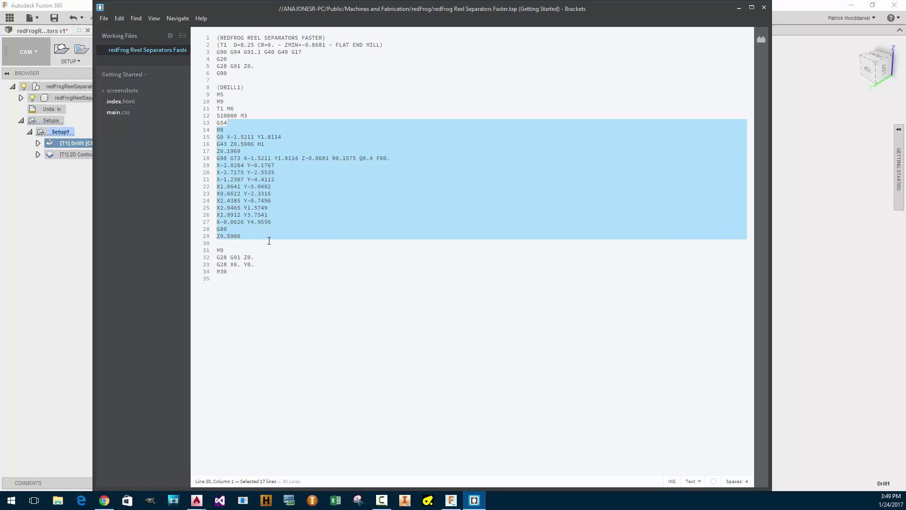
left_click(763, 8)
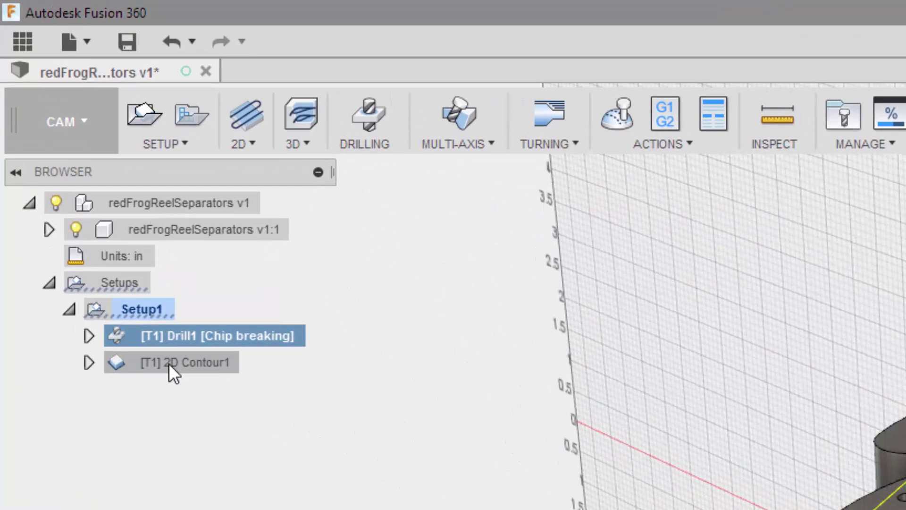
left_click(169, 363, "ctrl")
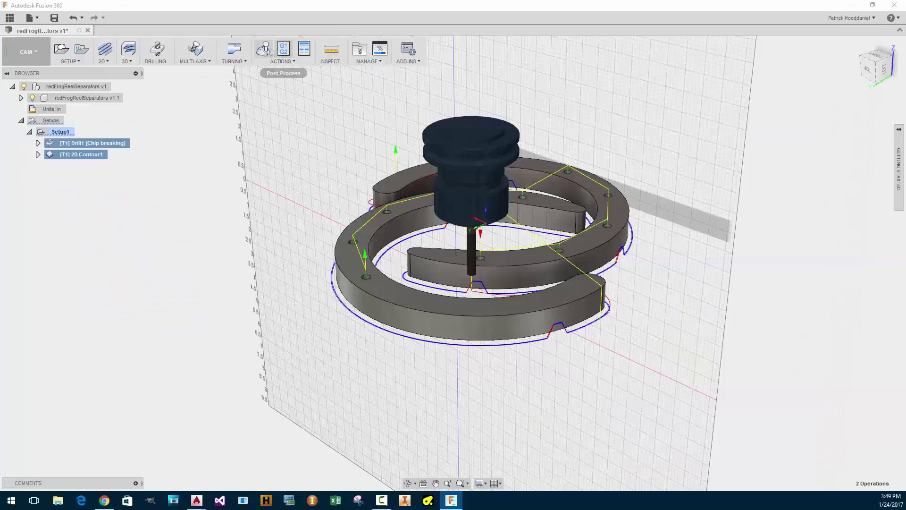
left_click(41, 134)
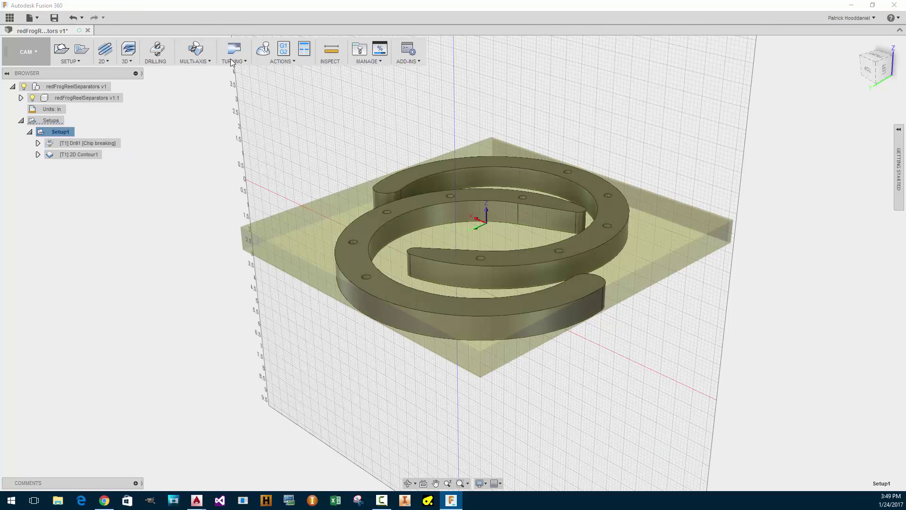
left_click(283, 50)
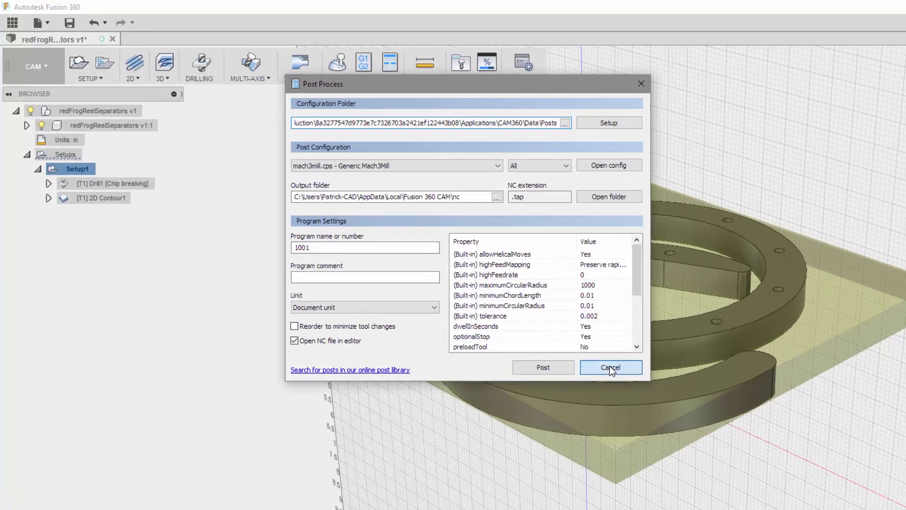
left_click(475, 287)
Post process Drill1 and 2D Contour1 together as "redFrog Reel Separators Faster" in the redFrog folder, then review and close the code
left_click(147, 321)
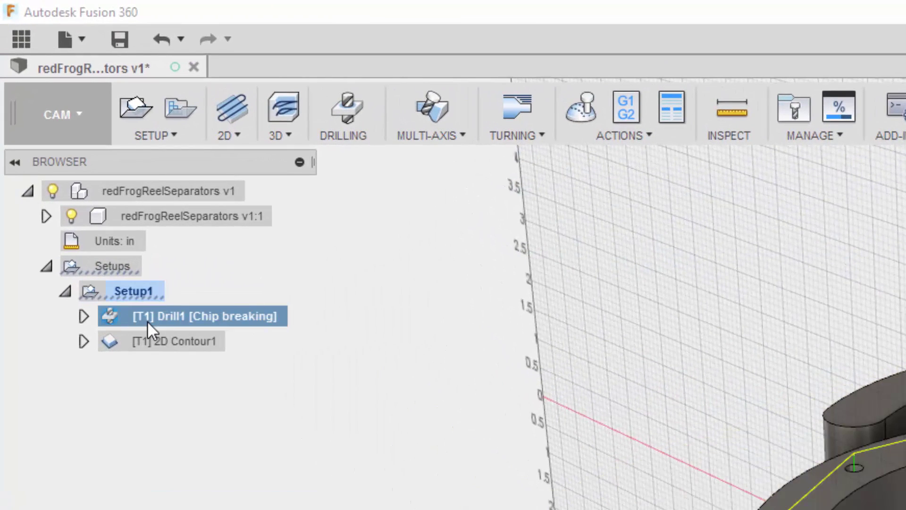
left_click(138, 345, "ctrl")
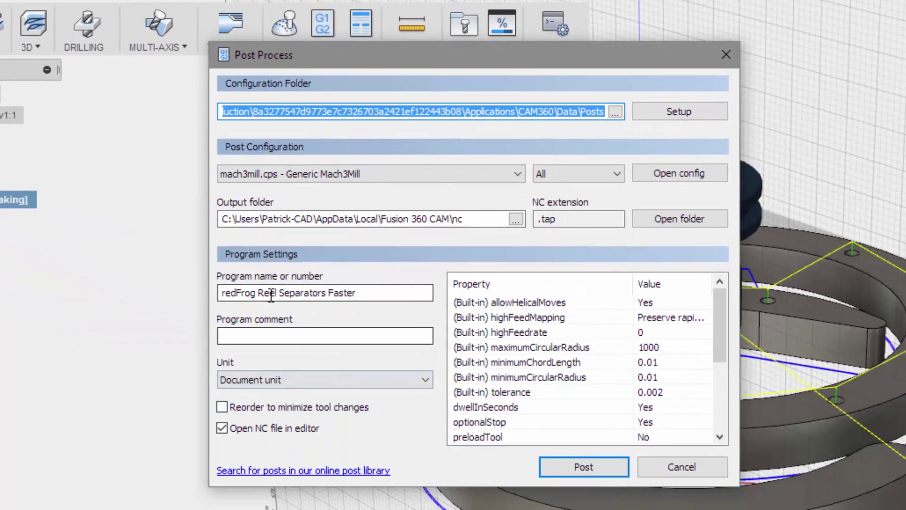
left_click(584, 466)
left_click(696, 463)
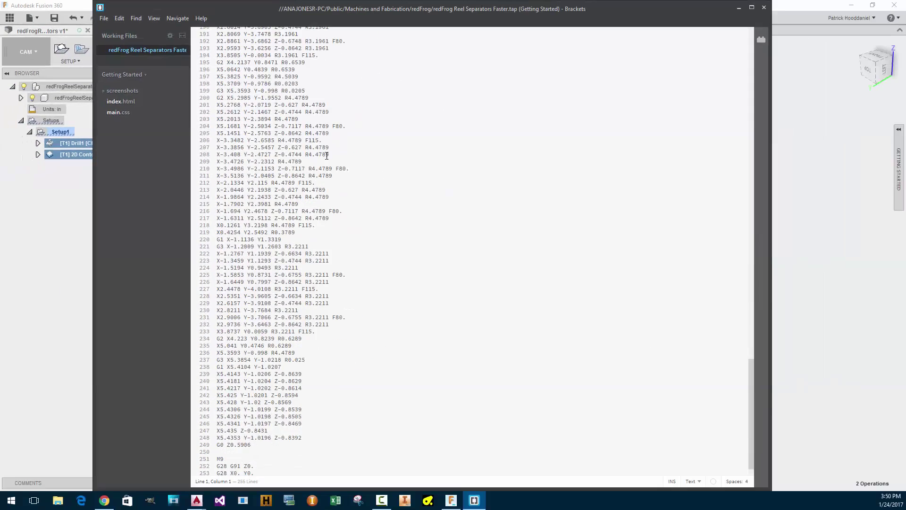
left_click(763, 7)
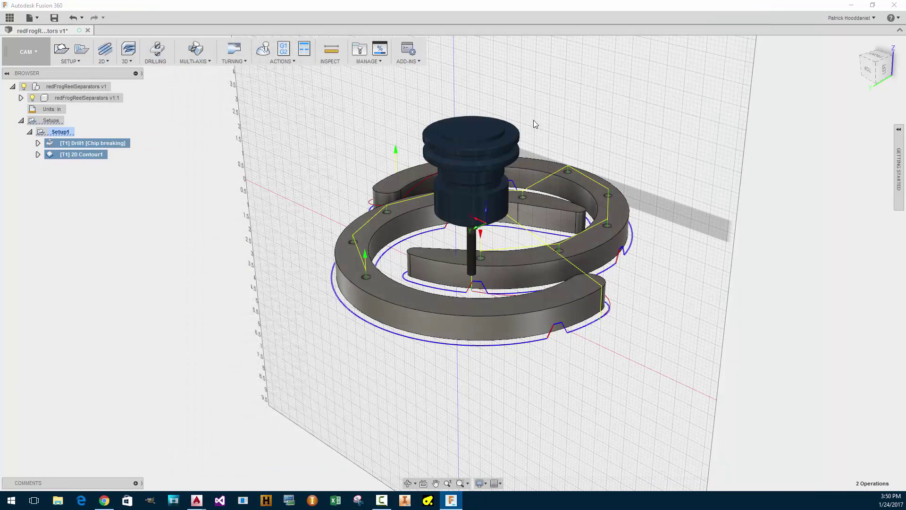